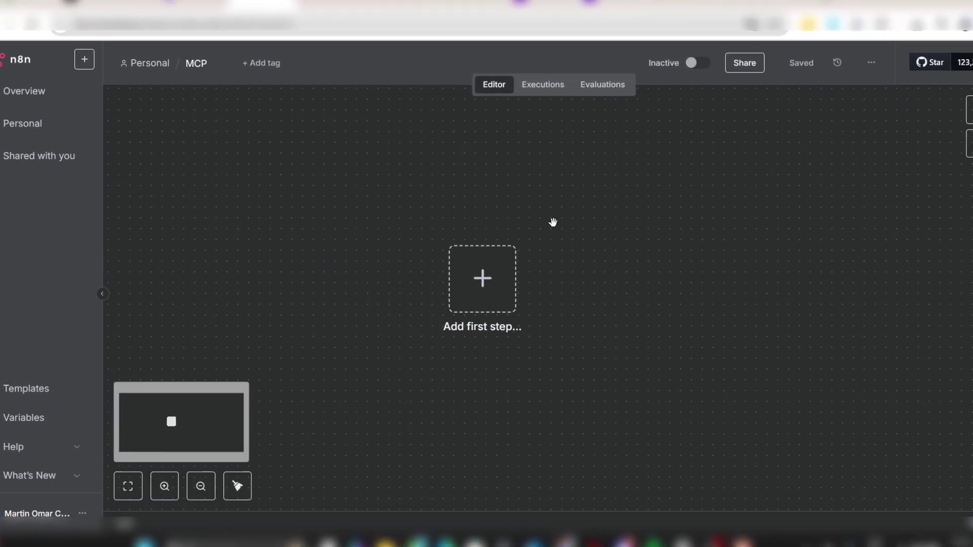
- Inspect the CREAR LA IMAGEN 1 and CREAR EL NOMBRE 1 nodes, then return to the AI FACTORY ESPAÑOL canvas
scroll(547, 239, "down", 10)
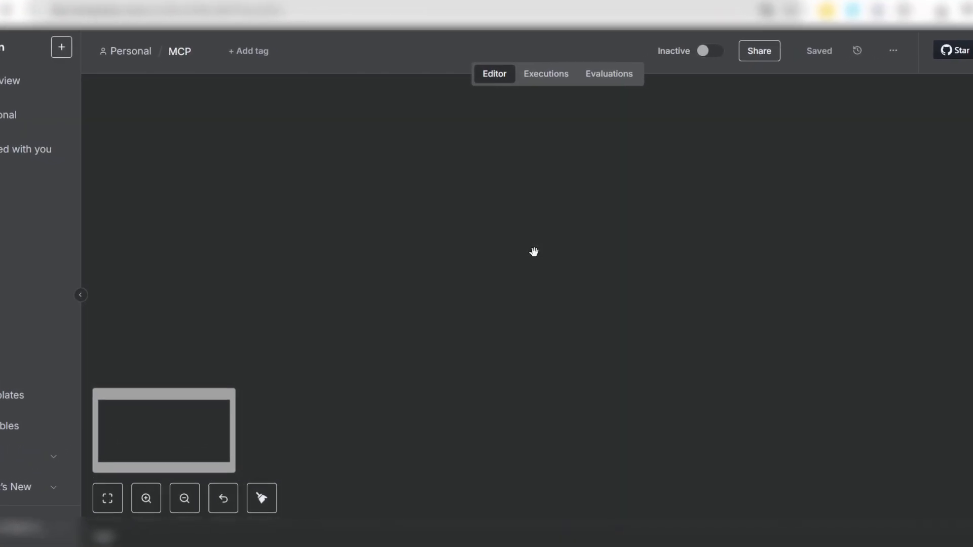
scroll(534, 252, "up", 10)
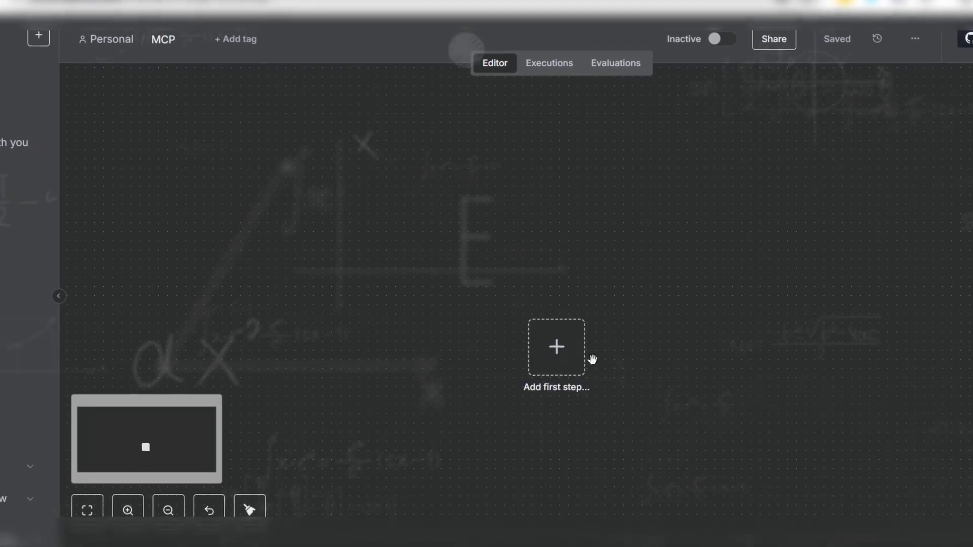
left_click(556, 346)
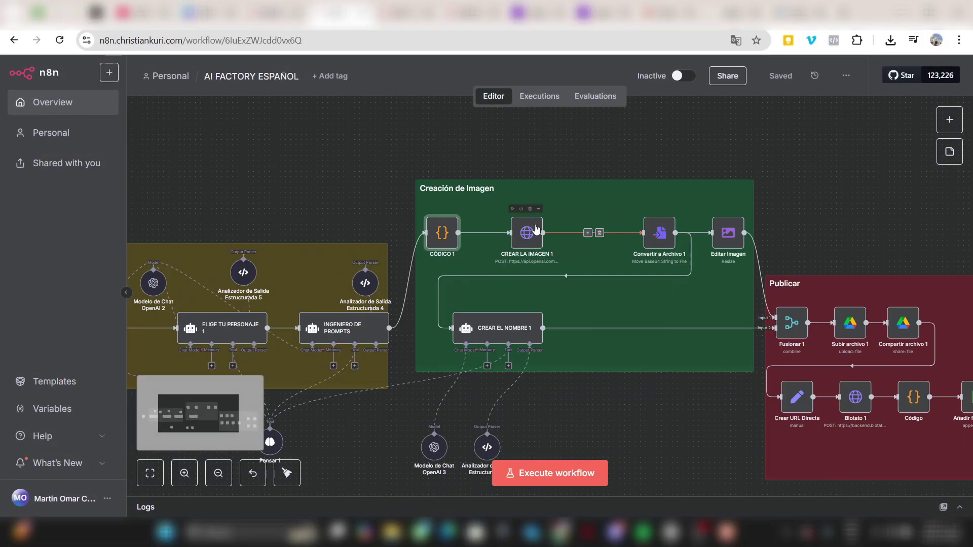
double_click(535, 231)
scroll(505, 343, "down", 3)
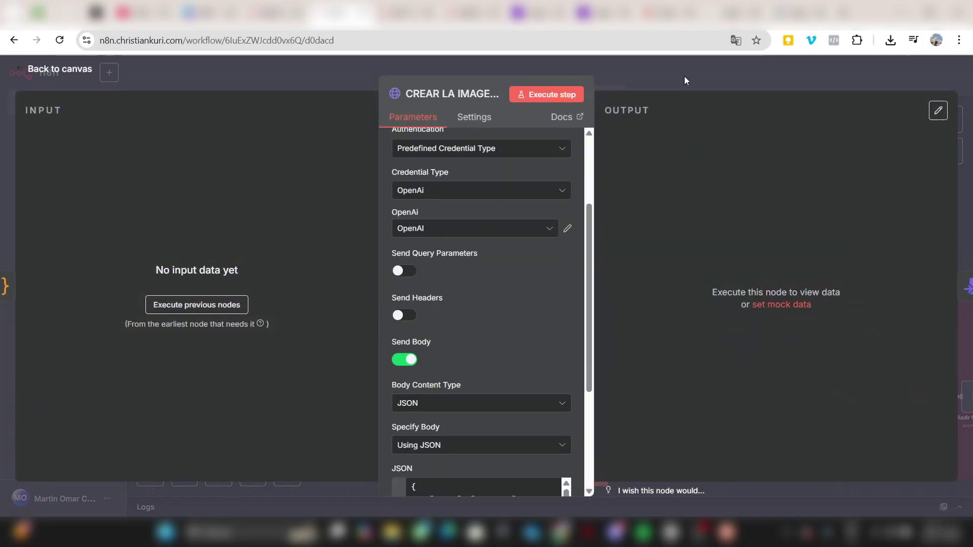
left_click(683, 80)
double_click(503, 328)
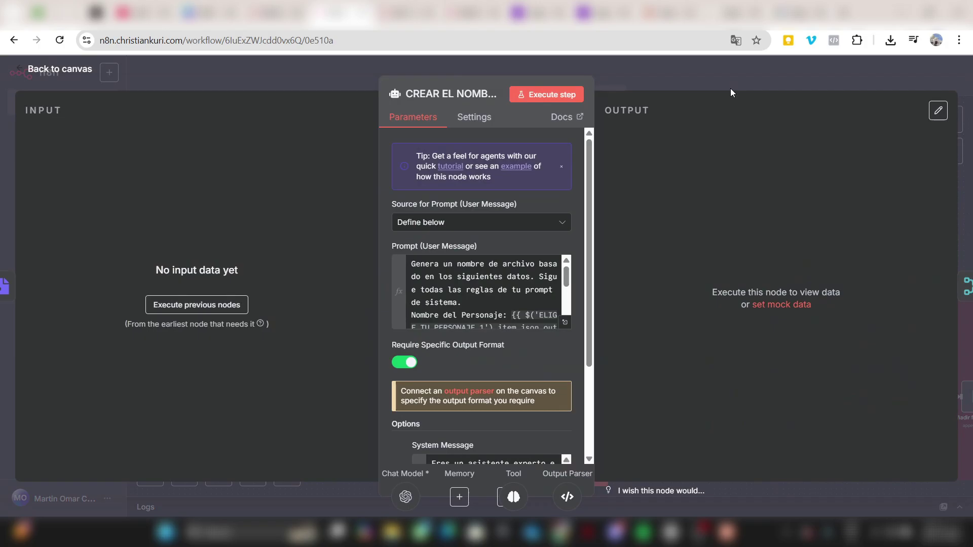
left_click(731, 81)
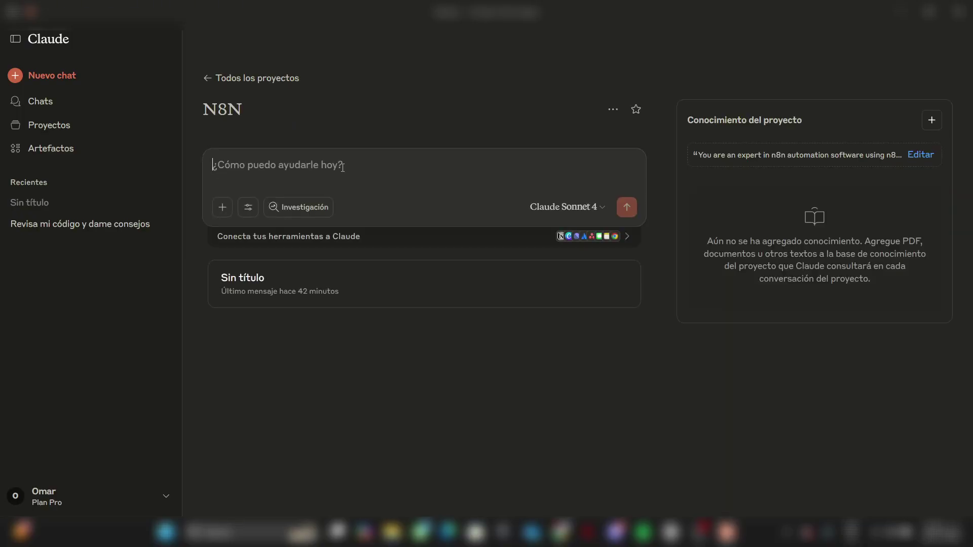
- Ask Claude for an automation that handles 'nuevo cliente' emails, logging data to Google Sheets and notifying Telegram
type("Crea una automatización que cuando reciba un Email con el asunto nuevo cliente, extraiga el nombre y el teléfono mas el cuerpo del correo lo añada a google sheets y me envié una notificación por telegram")
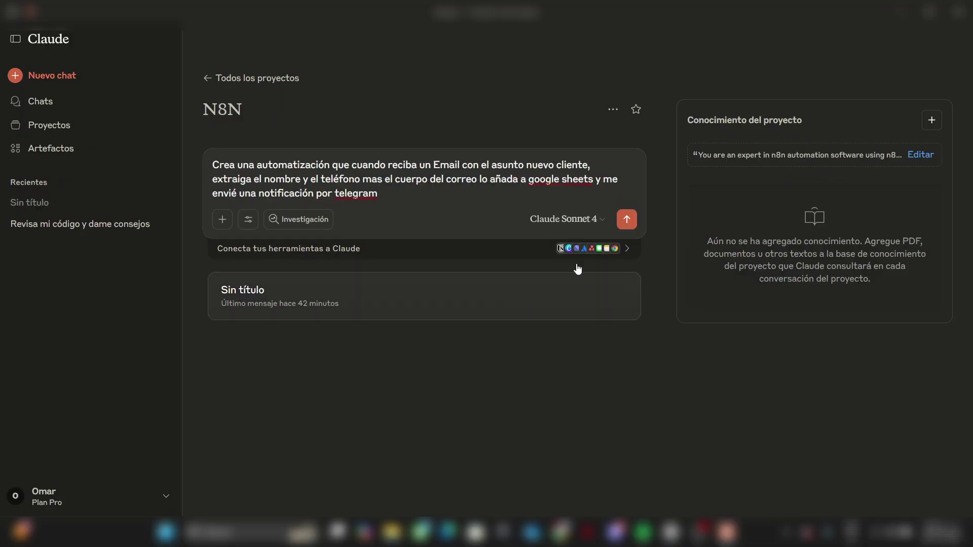
left_click(627, 221)
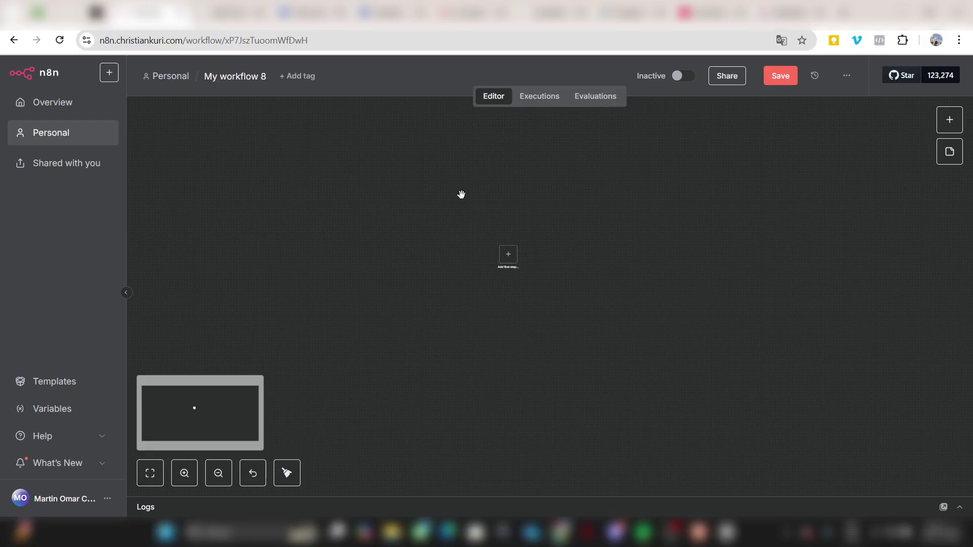
- Paste the generated seven-node Trigger Diario 9AM workflow into My workflow 8 and recentre the view
key("ctrl+v")
scroll(330, 204, "up", 5)
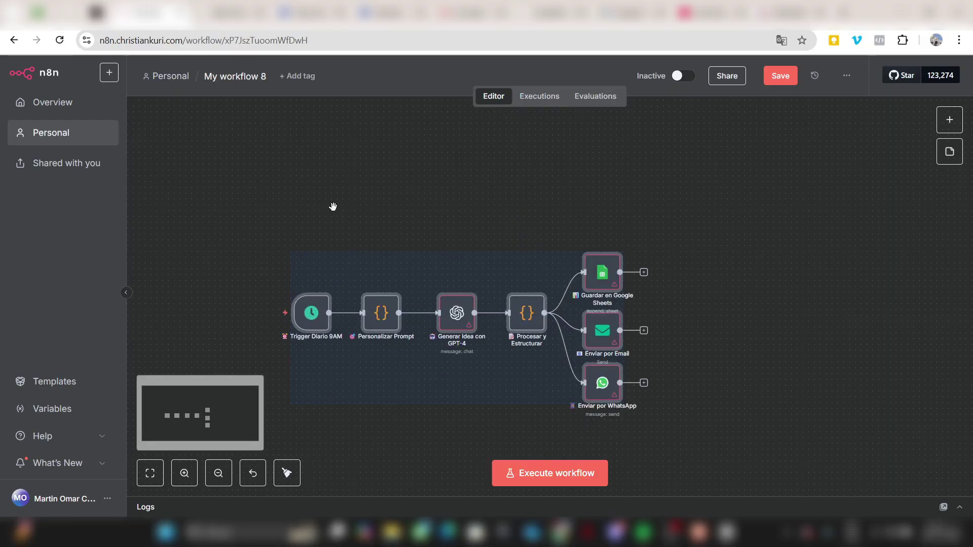
scroll(393, 228, "up", 3)
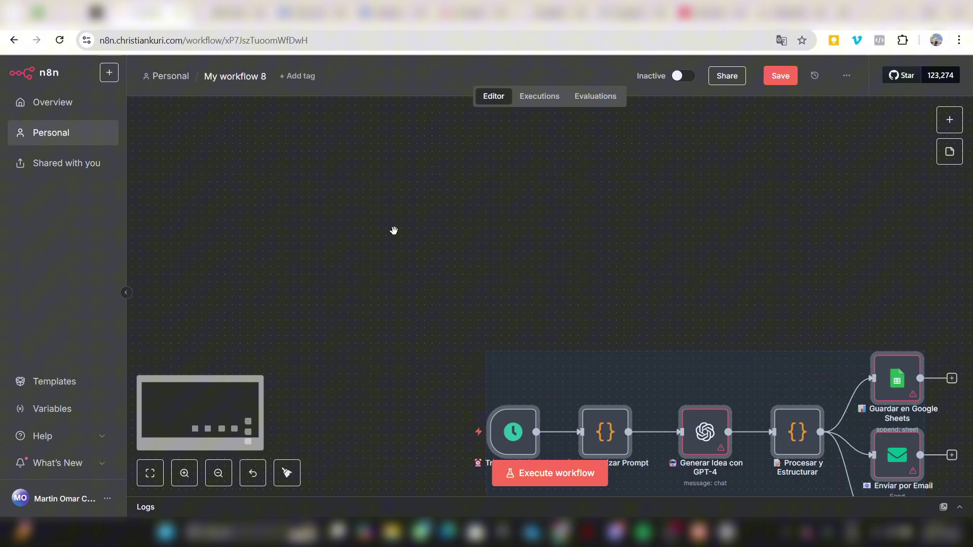
scroll(517, 327, "down", 4)
scroll(711, 312, "down", 2)
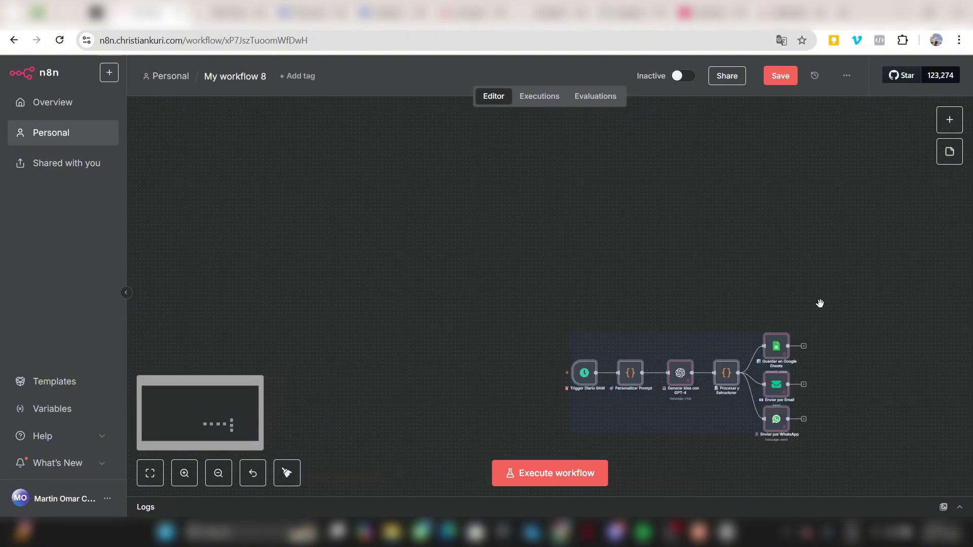
left_click_drag(816, 302, 723, 241)
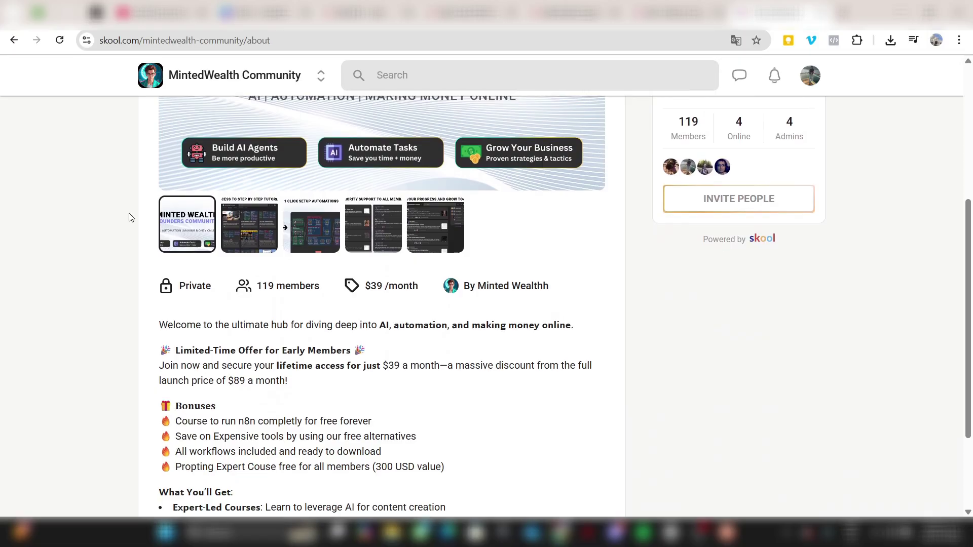
scroll(129, 215, "up", 5)
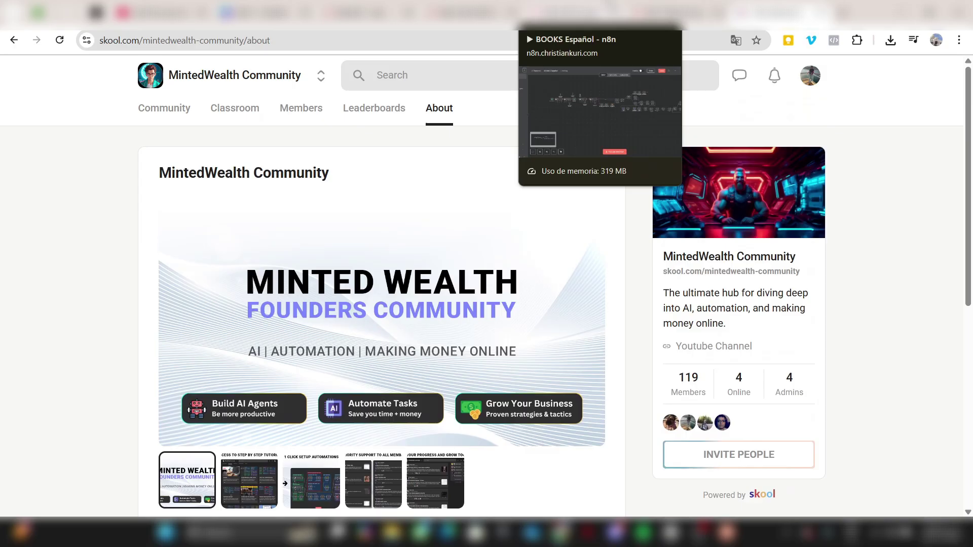
- Open the Poema1 node in the BOOKS Español workflow to view its system message
left_click(572, 13)
scroll(490, 253, "up", 5)
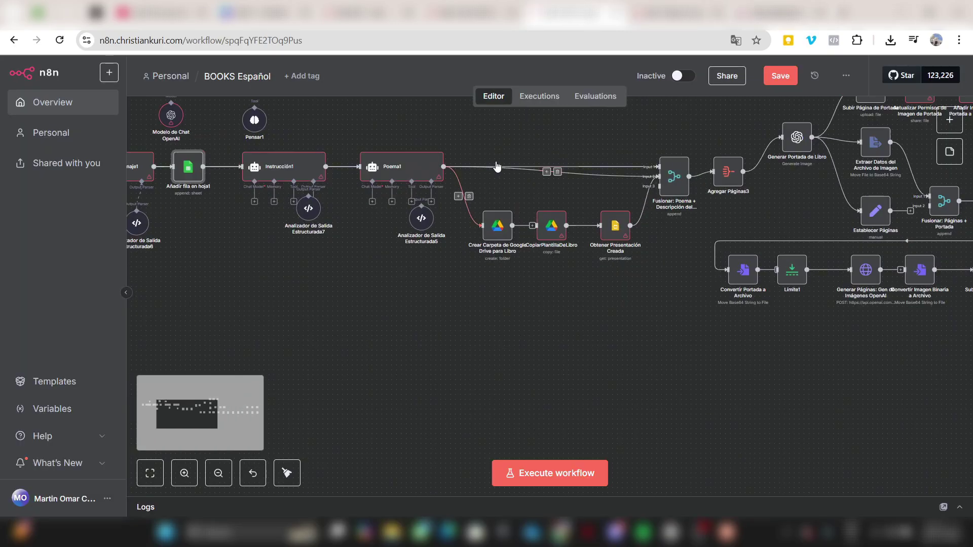
scroll(478, 217, "up", 2)
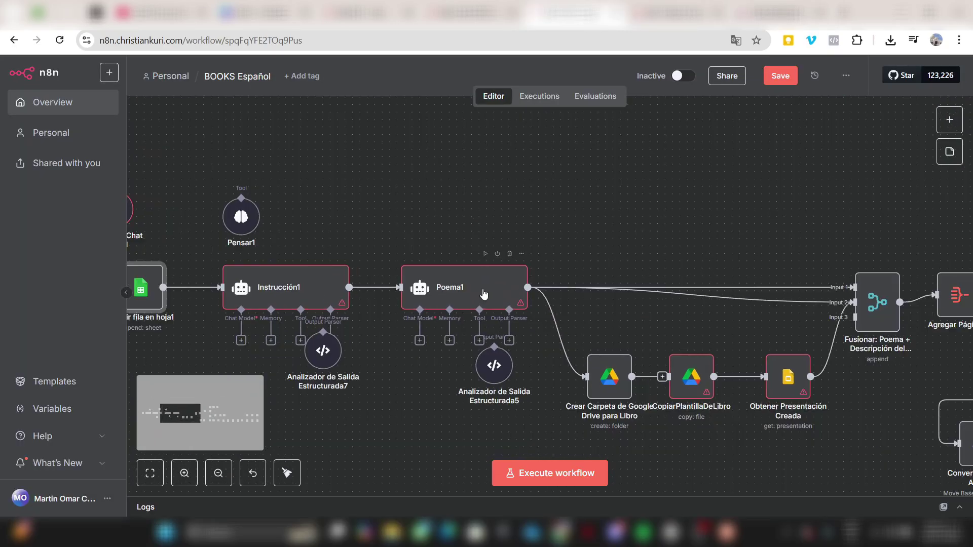
double_click(483, 293)
scroll(543, 305, "down", 2)
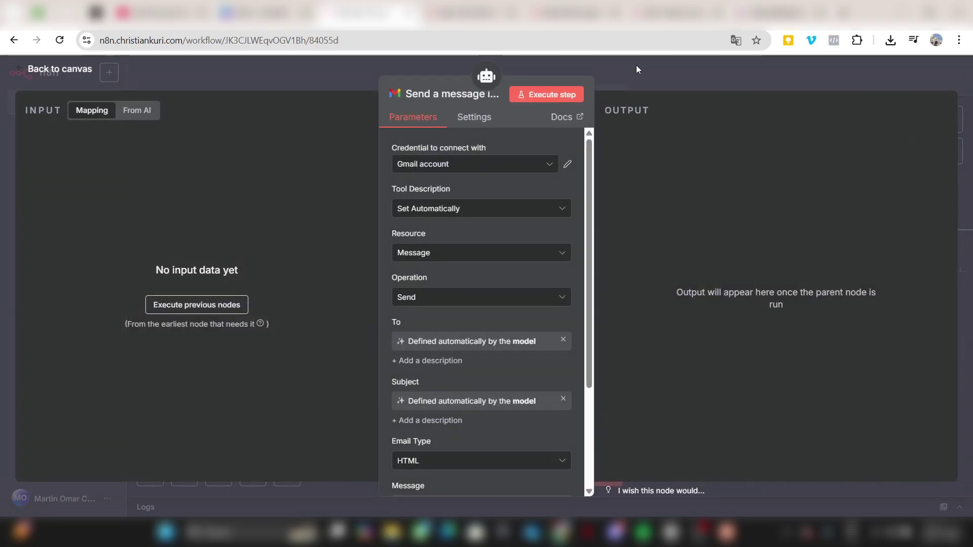
- Glance at the Gmail and Google Sheets node settings in Work Flow 6 - CHAPIE AI EN, then close them
left_click(636, 64)
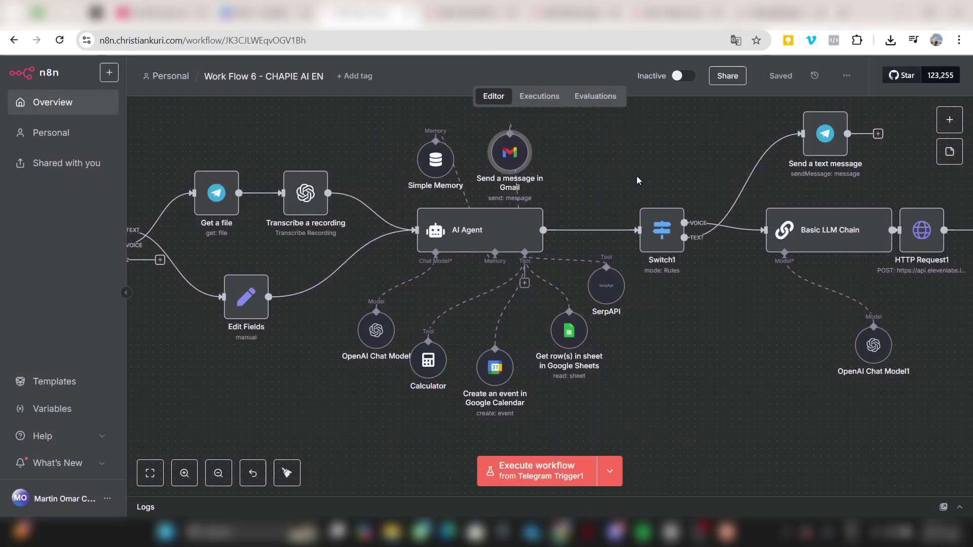
double_click(569, 329)
key("Escape")
scroll(664, 120, "down", 10)
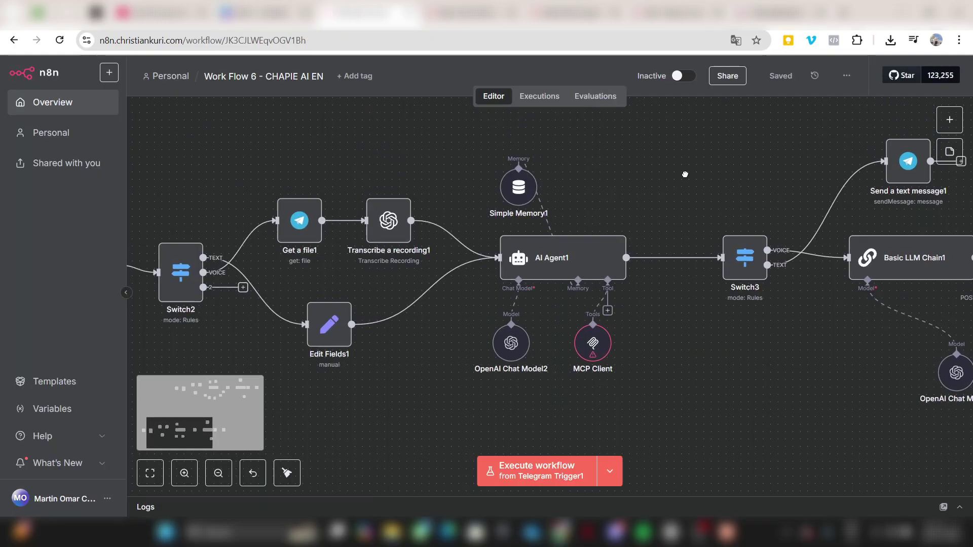
scroll(639, 170, "right", 2)
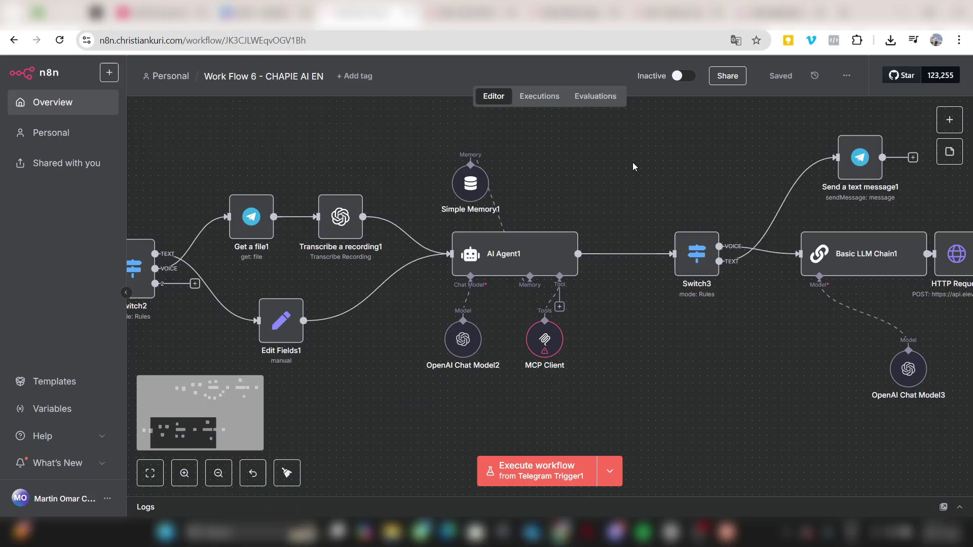
- Move the MCP Client node slightly lower beneath AI Agent1 and save the workflow
mouse_move(544, 338)
left_mouse_down()
mouse_move(569, 347)
mouse_move(552, 354)
left_mouse_up()
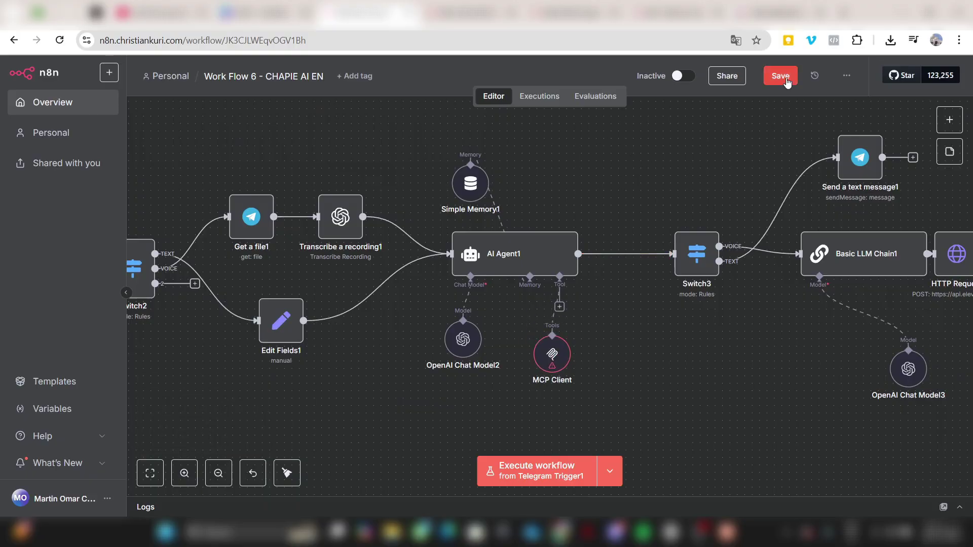
left_click(781, 76)
left_click(559, 372)
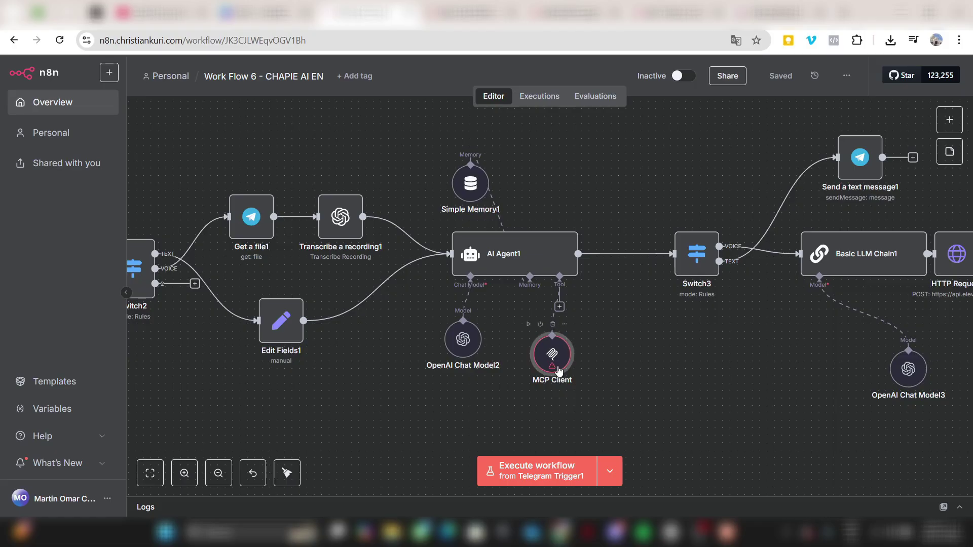
scroll(590, 204, "down", 2)
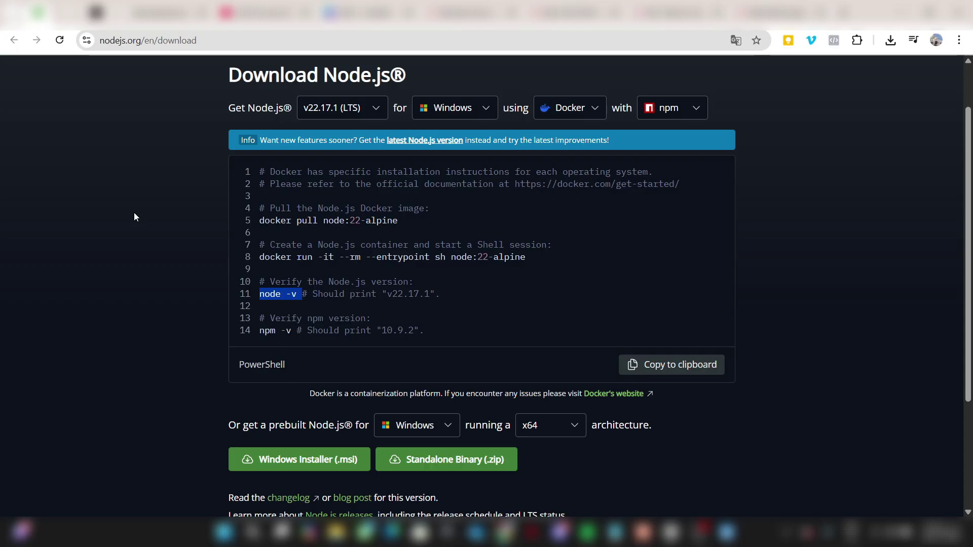
- Browse the Node.js v22.17.1 download page and highlight the Download Node.js® heading
scroll(134, 213, "down", 1)
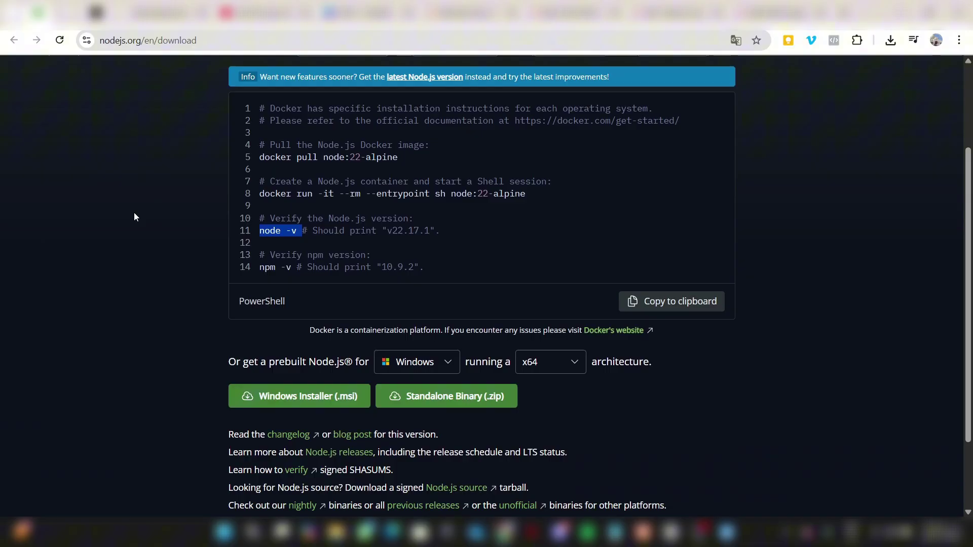
scroll(124, 198, "up", 1)
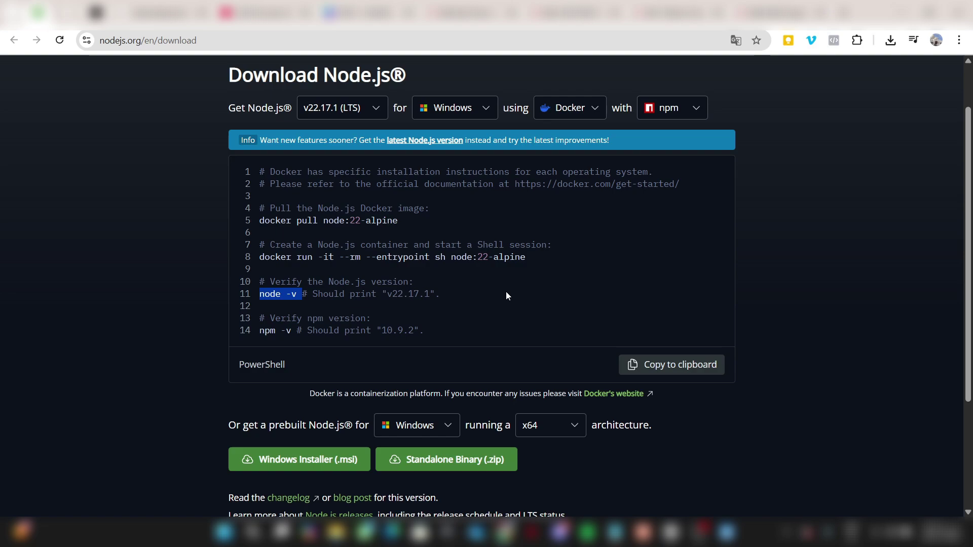
scroll(509, 288, "up", 1)
left_click_drag(221, 142, 443, 141)
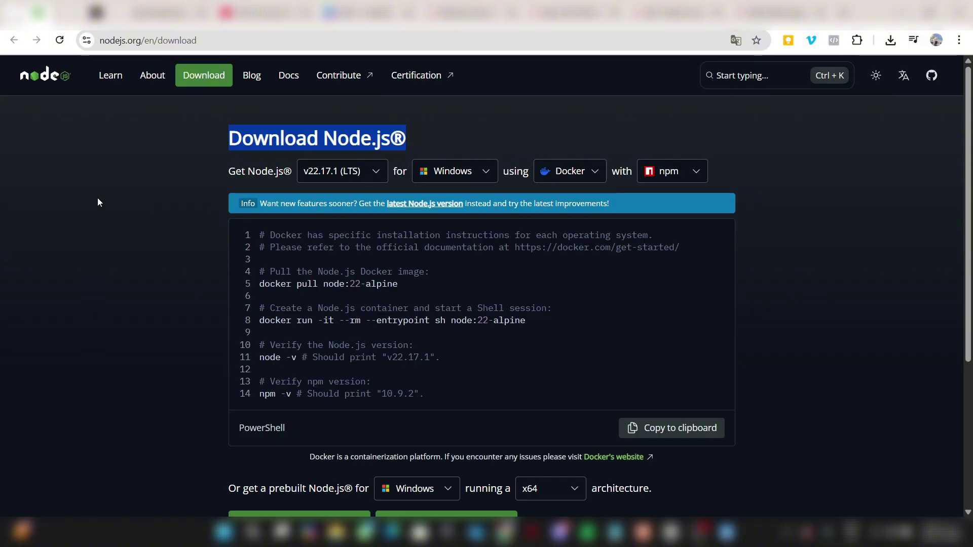
scroll(433, 186, "down", 2)
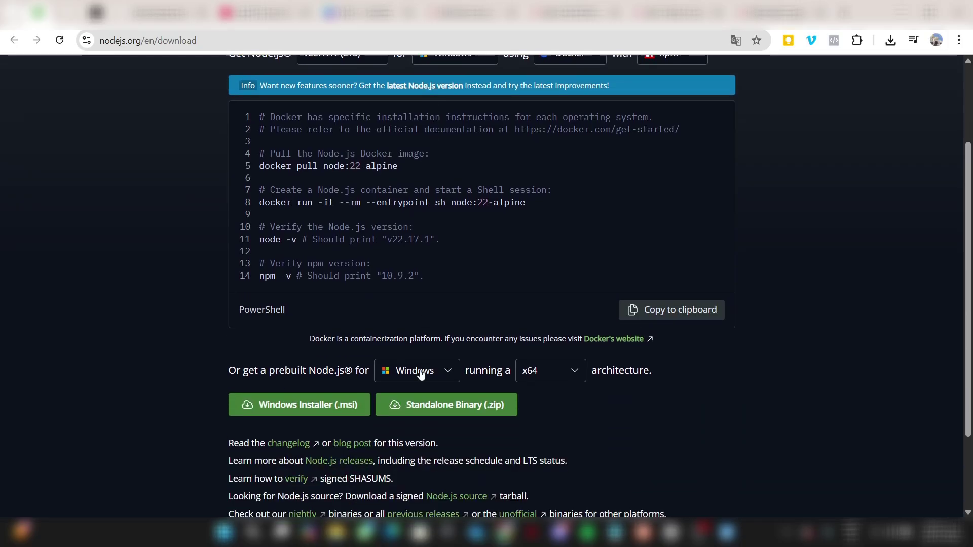
- Start the Windows Installer (.msi) download, cancel saving the duplicate, and return to the Docker commands
left_click(290, 395)
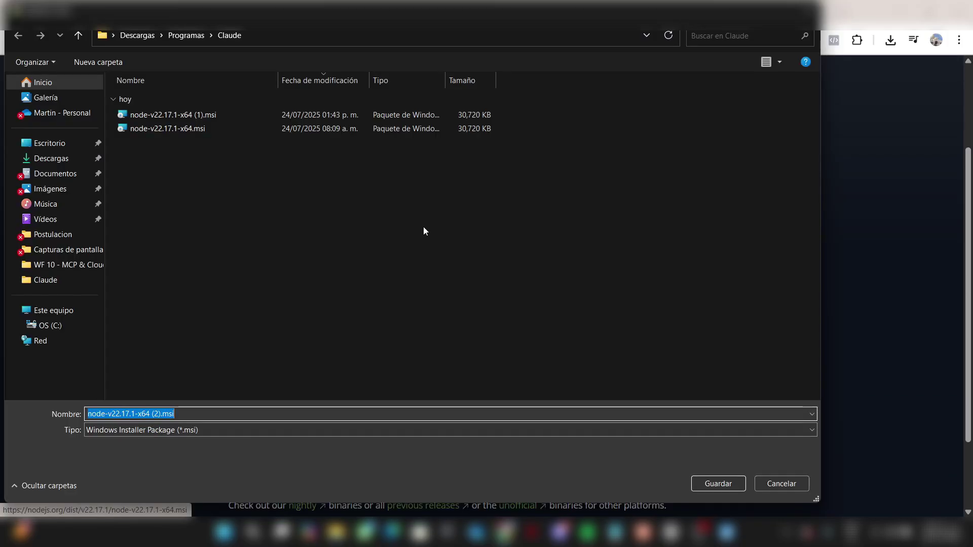
left_click(776, 482)
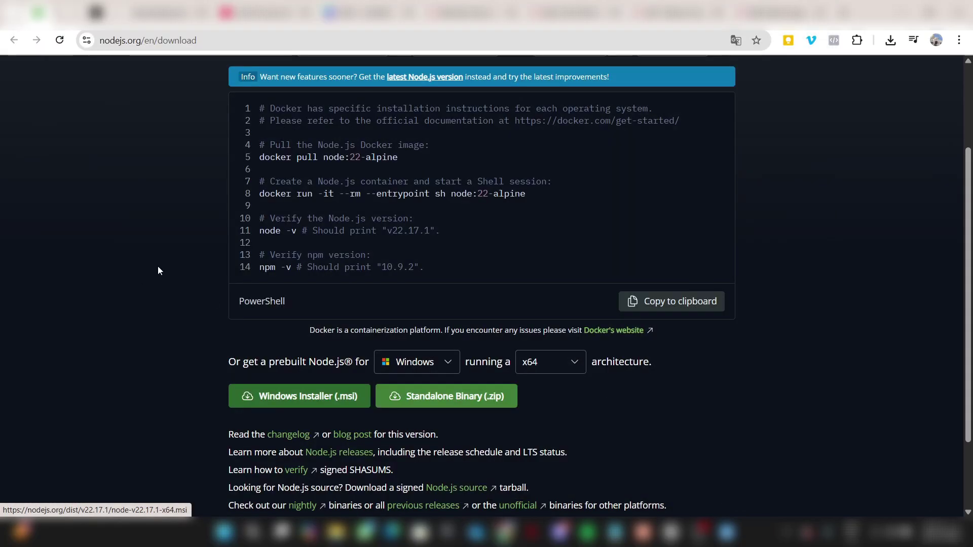
scroll(193, 254, "up", 3)
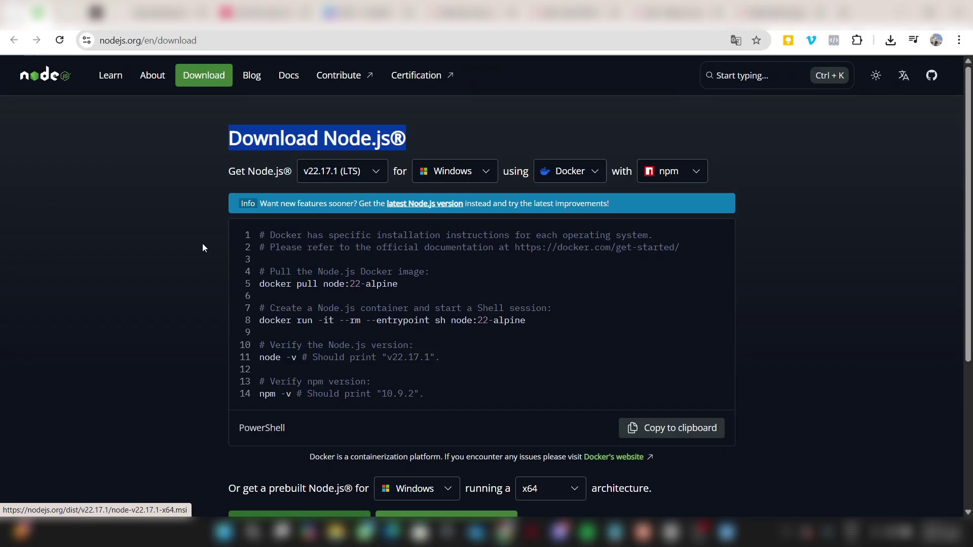
scroll(203, 247, "down", 1)
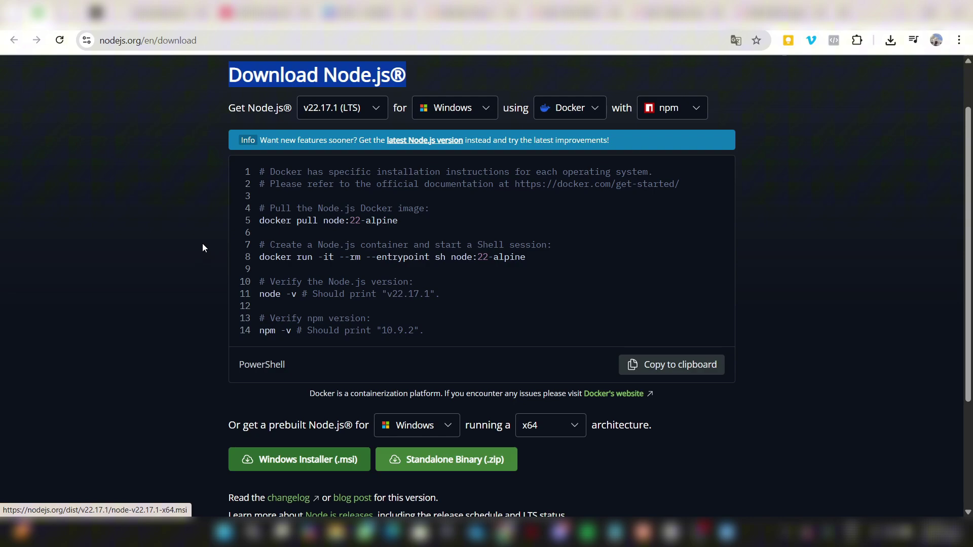
left_click(669, 234)
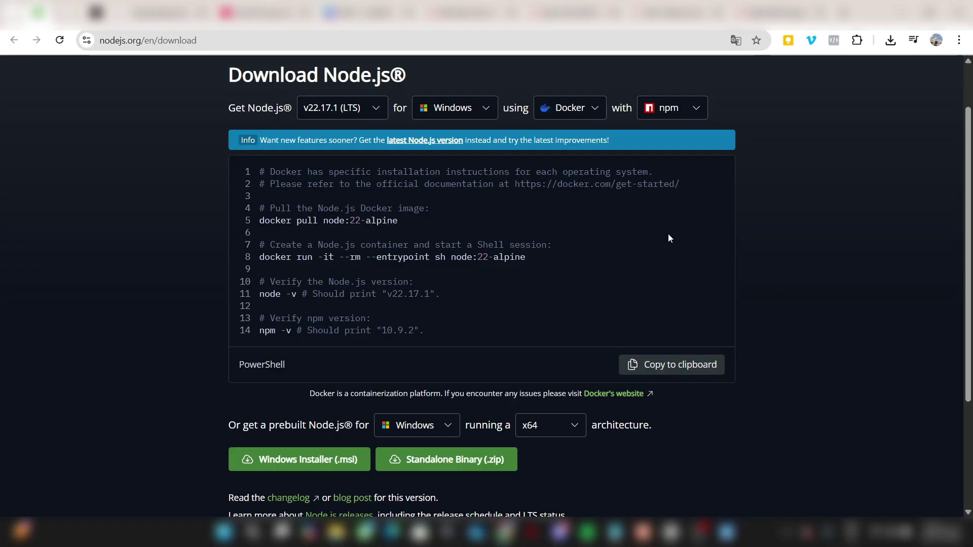
- Launch Windows PowerShell as administrator and place it on the right side of the screen
key("super")
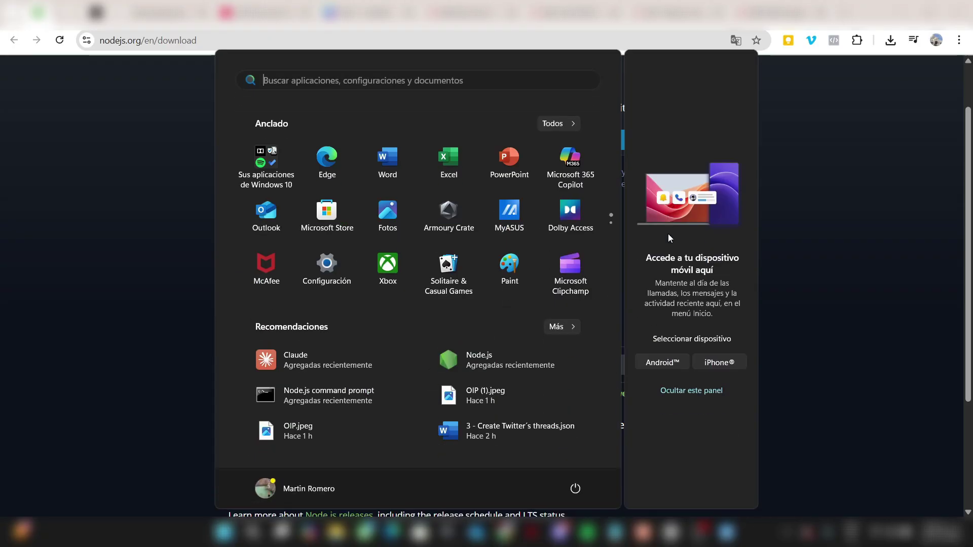
type("cmd")
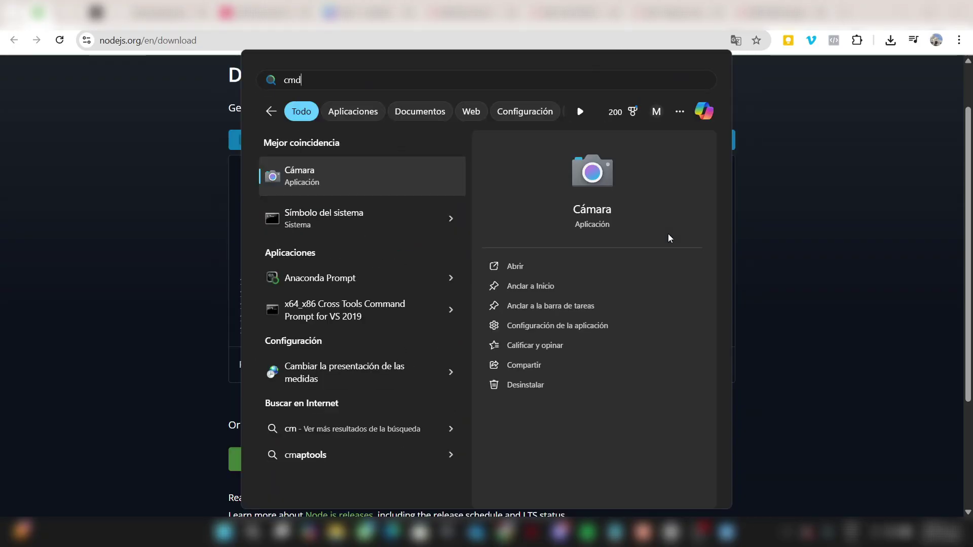
key("BackSpace")
key("BackSpace")
key("BackSpace")
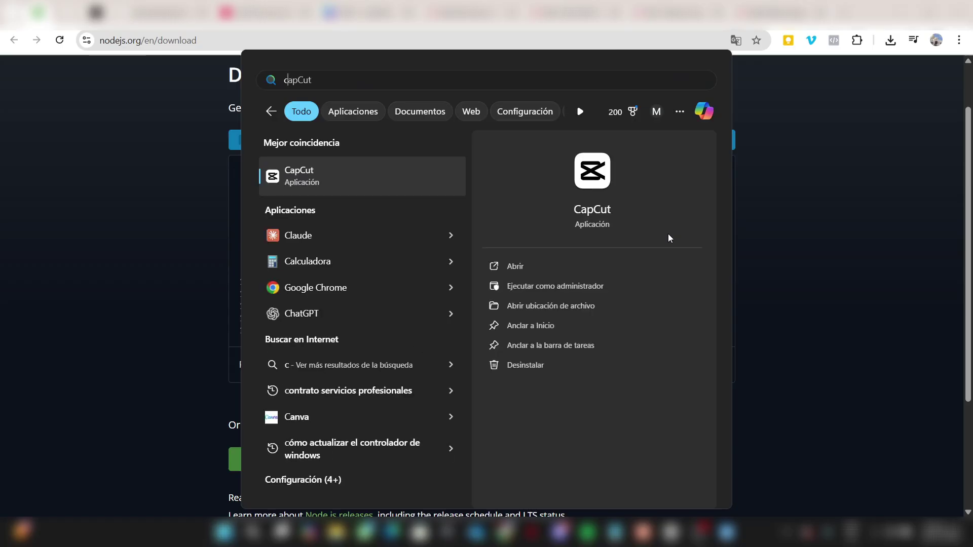
type("power")
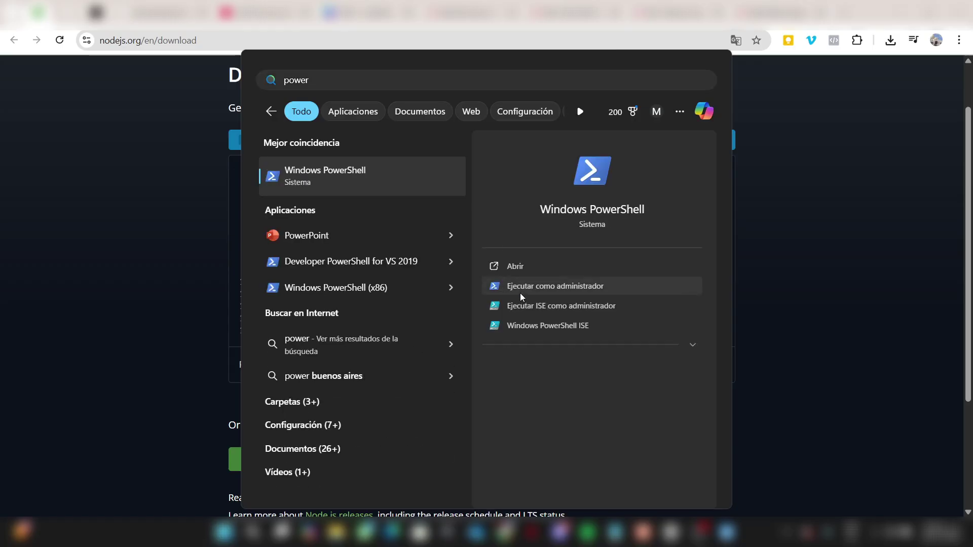
left_click(520, 294)
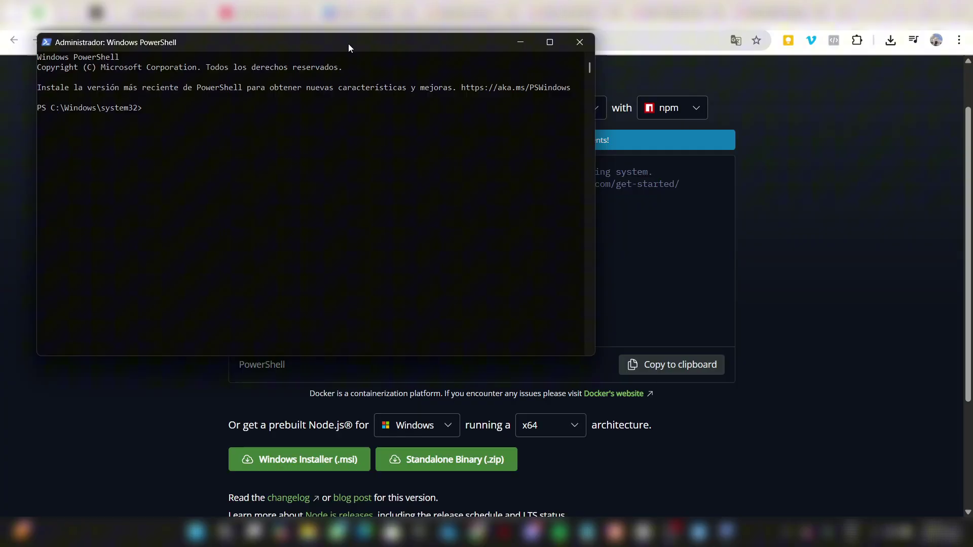
mouse_move(348, 48)
left_mouse_down()
mouse_move(764, 196)
mouse_move(832, 140)
left_mouse_up()
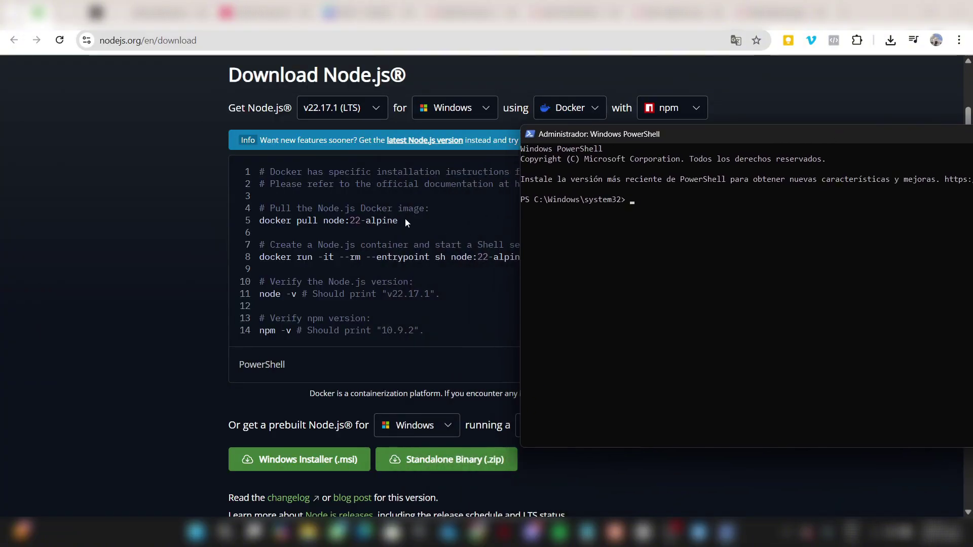
- Copy and run the docker pull node:22-alpine and docker run container commands in PowerShell
left_click_drag(405, 221, 261, 222)
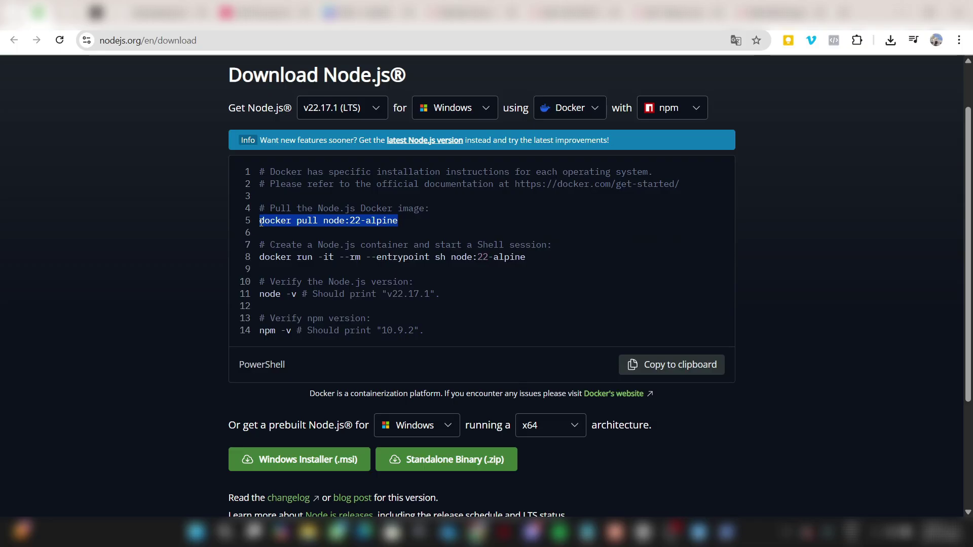
key("ctrl+c")
key("alt+Tab")
right_click(657, 203)
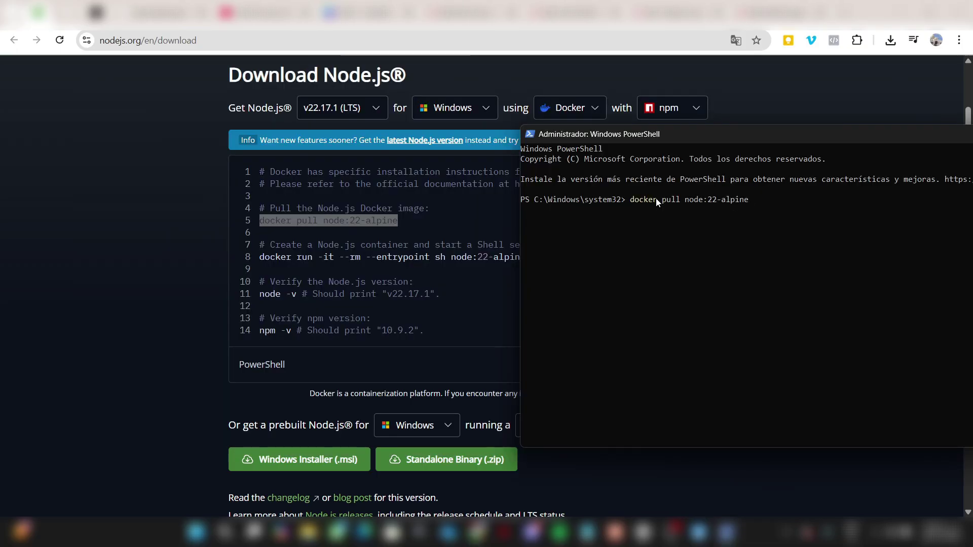
left_click_drag(260, 257, 509, 259)
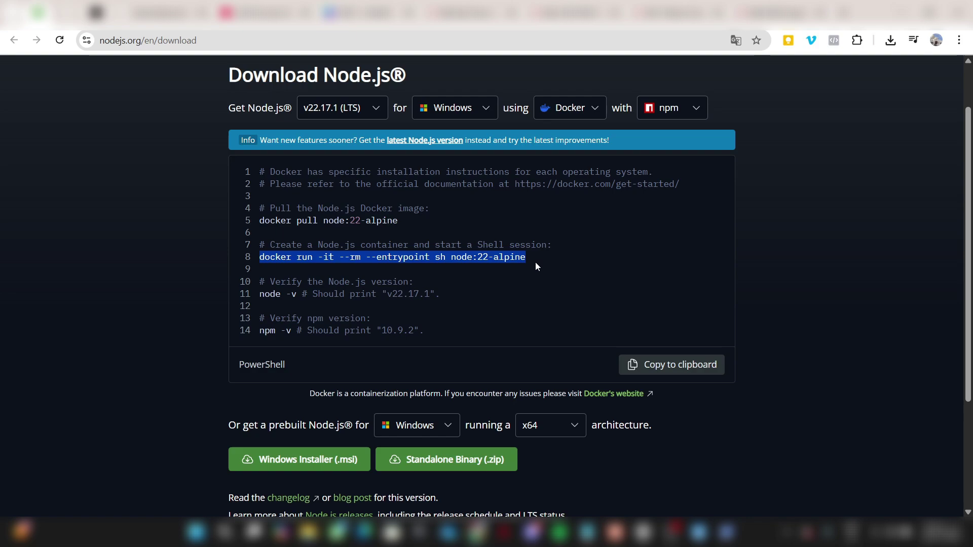
key("ctrl+c")
key("alt+Tab")
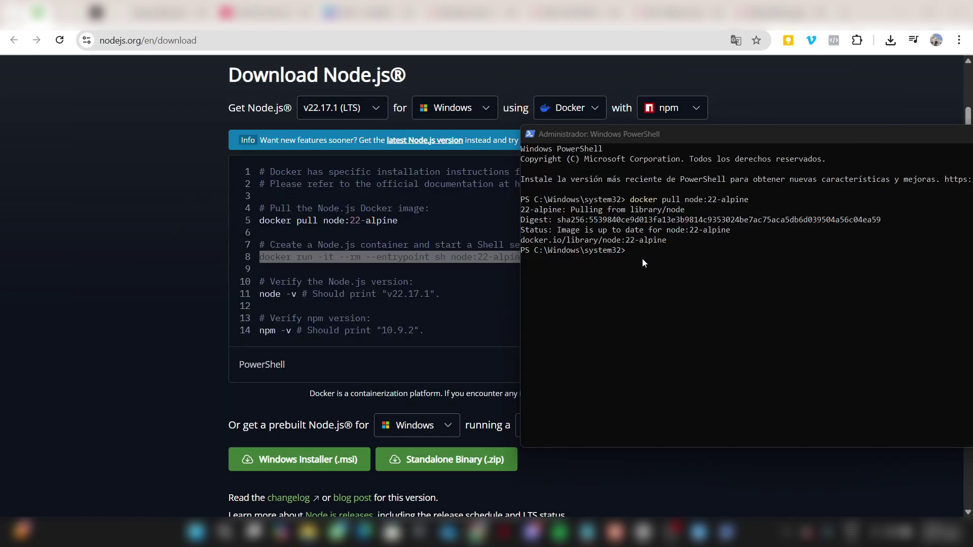
right_click(695, 278)
type("node -v")
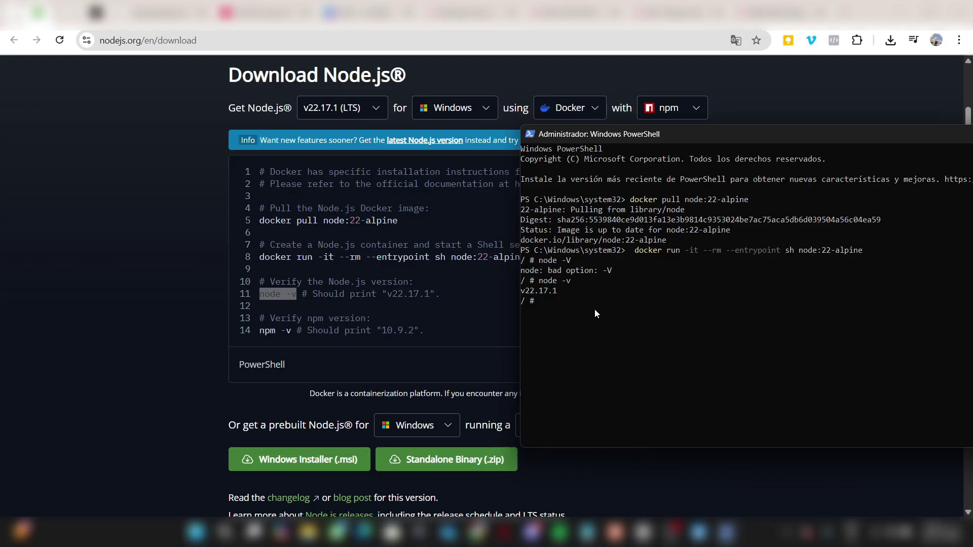
- Confirm npm 10.9.2 with npm -v, then close the PowerShell console
type("npm -v")
key("Return")
left_click_drag(970, 137, 566, 146)
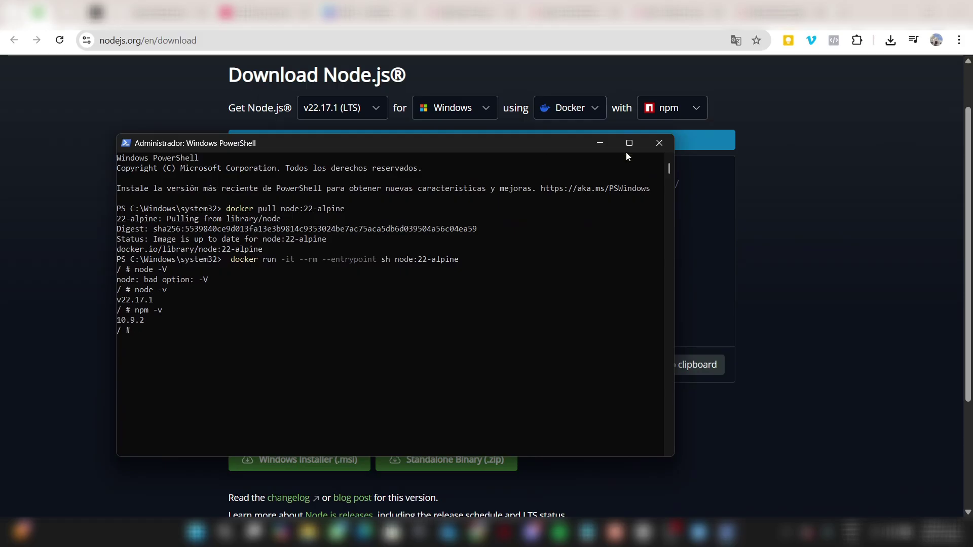
left_click(653, 147)
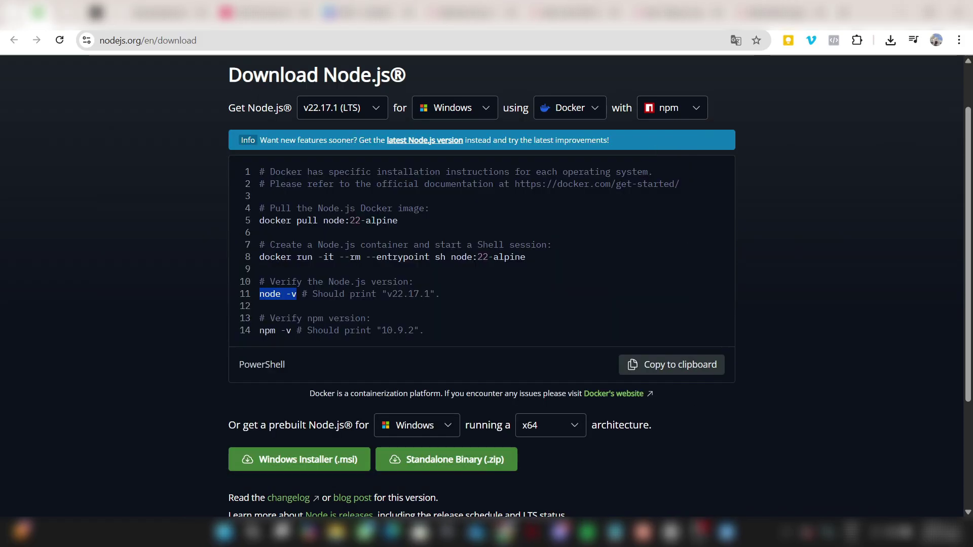
- Select the npx n8n-mcp command under Option 1 in the n8n-mcp GitHub README
left_click(112, 214)
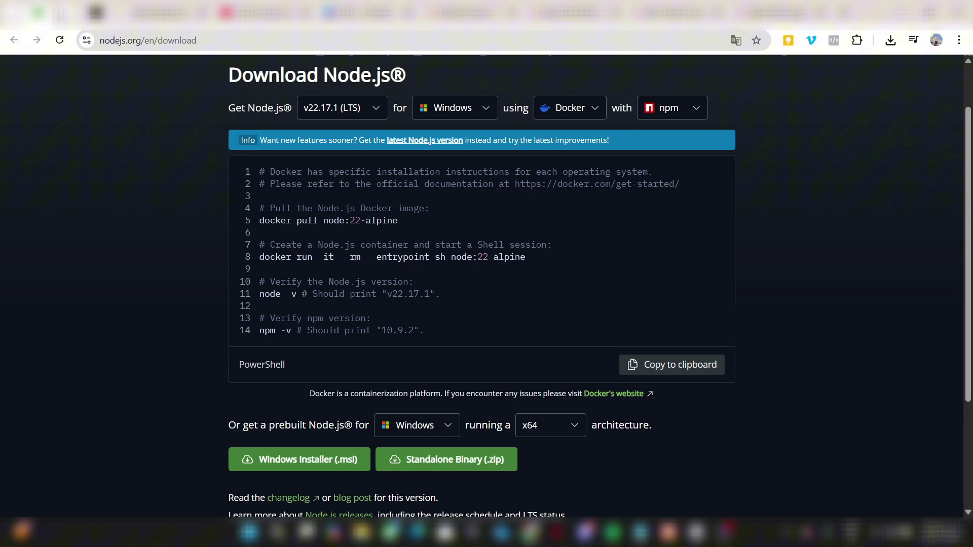
left_click(66, 12)
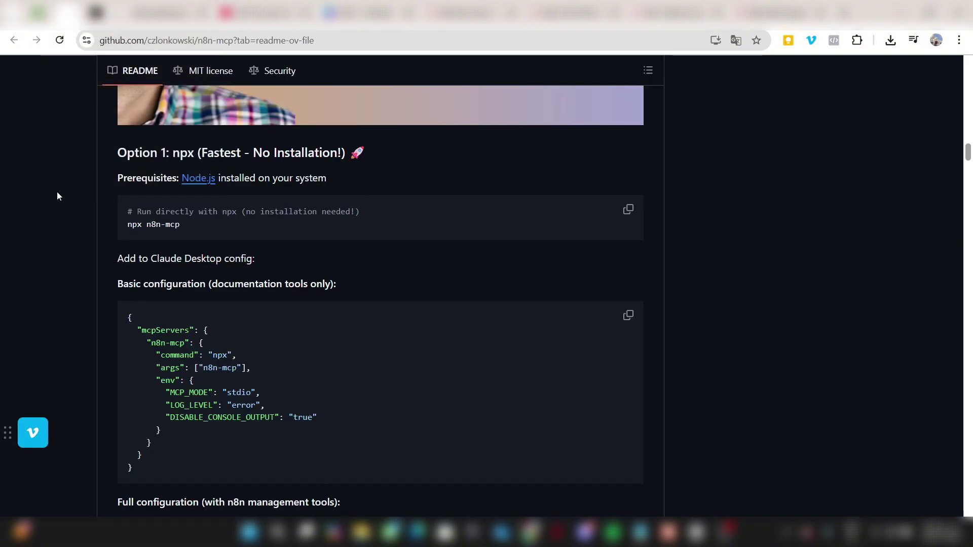
scroll(77, 215, "up", 1)
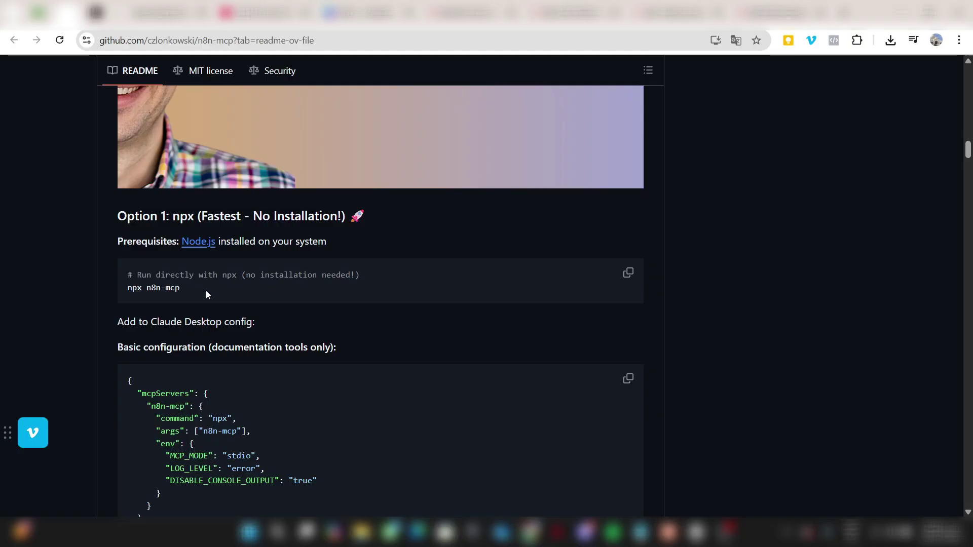
left_click_drag(206, 290, 114, 285)
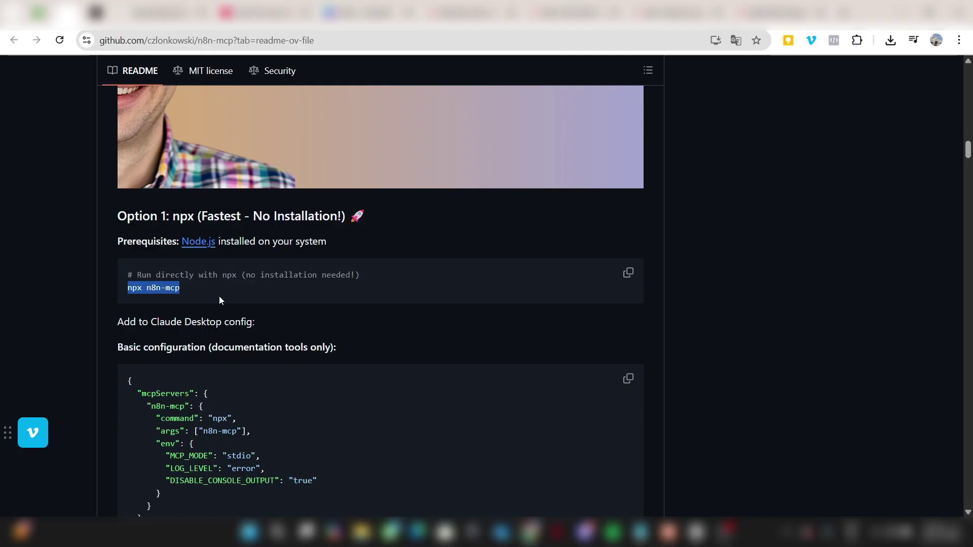
- Launch a regular PowerShell console, paste npx n8n-mcp at its prompt, and reposition the window
key("super")
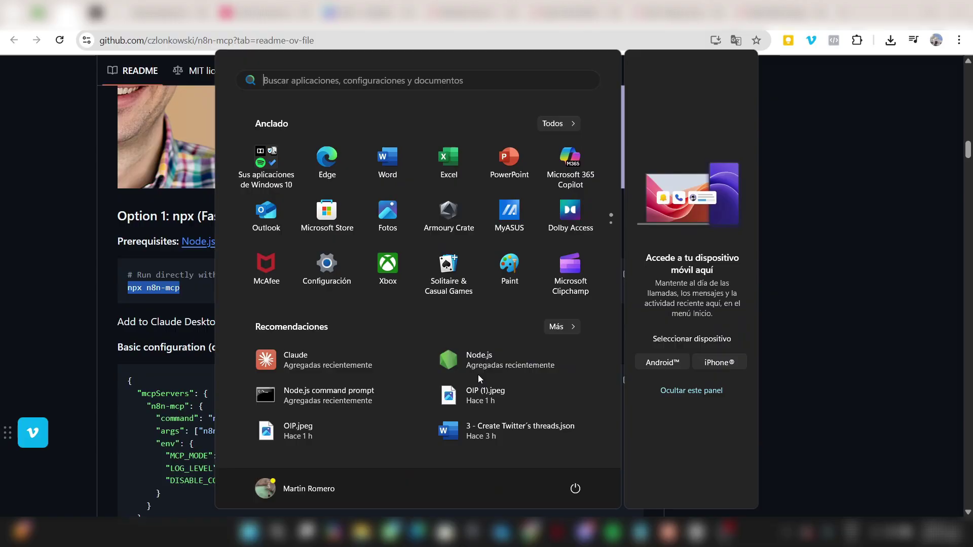
type("power")
key("Return")
key("ctrl+v")
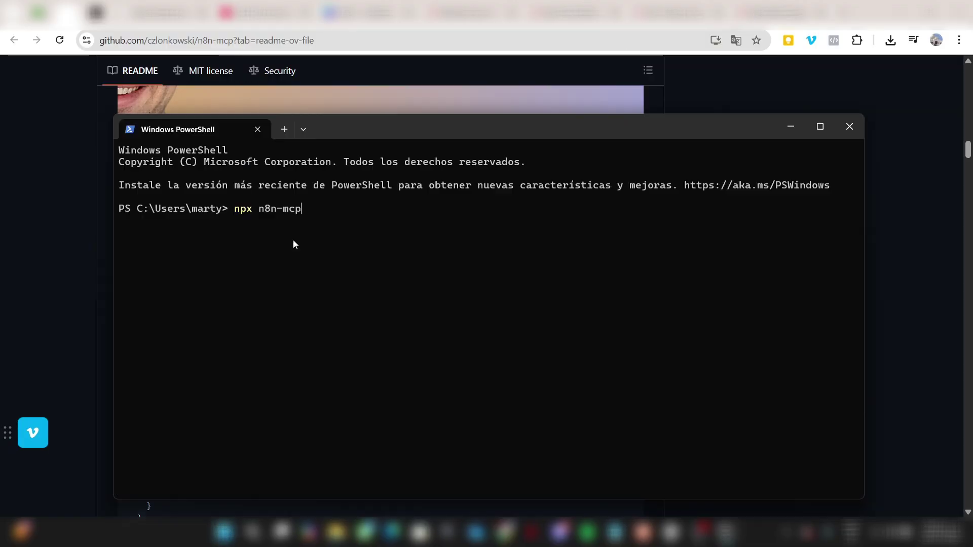
mouse_move(393, 129)
left_mouse_down()
mouse_move(580, 128)
mouse_move(577, 74)
mouse_move(544, 100)
mouse_move(514, 102)
left_mouse_up()
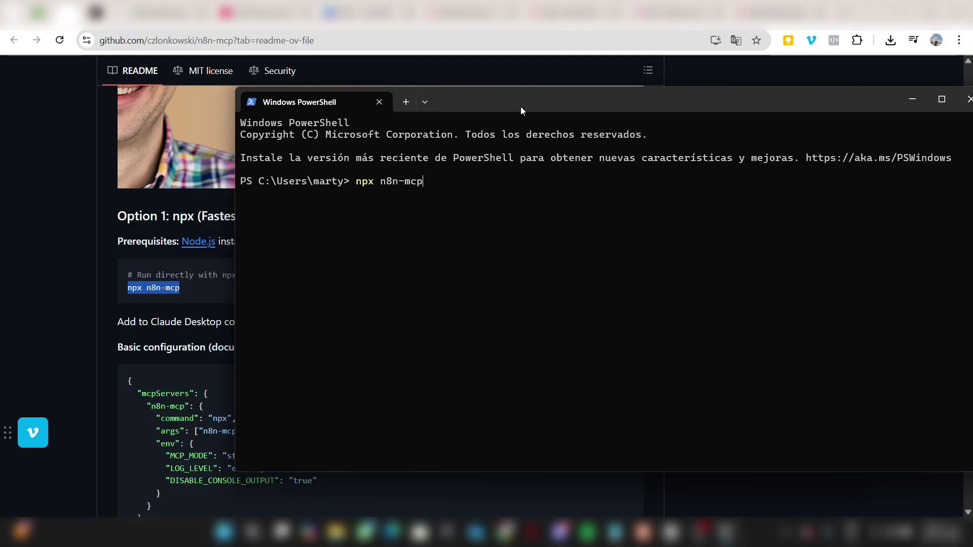
left_click_drag(521, 106, 273, 103)
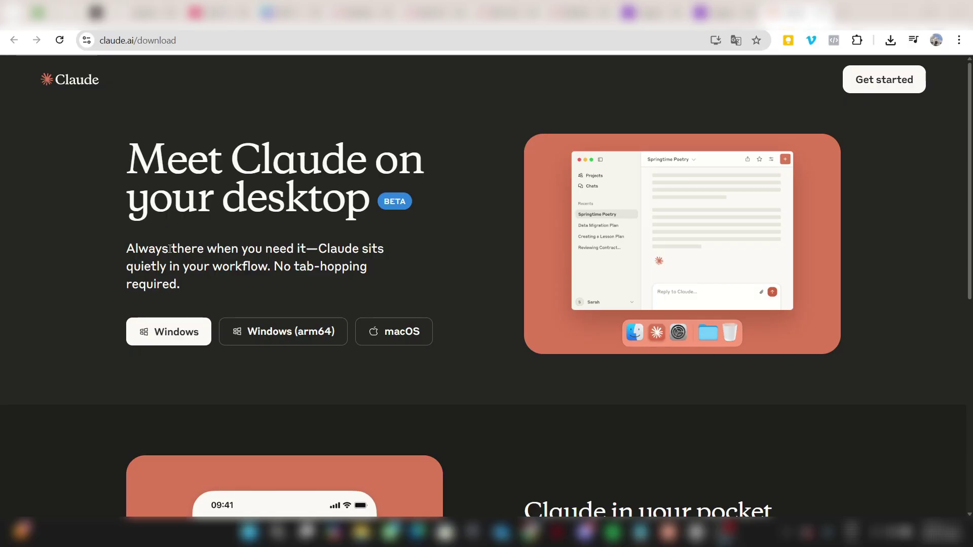
- Start the Claude for Windows download, cancel the duplicate installer, and scroll to the Claude Desktop config section
left_click(169, 331)
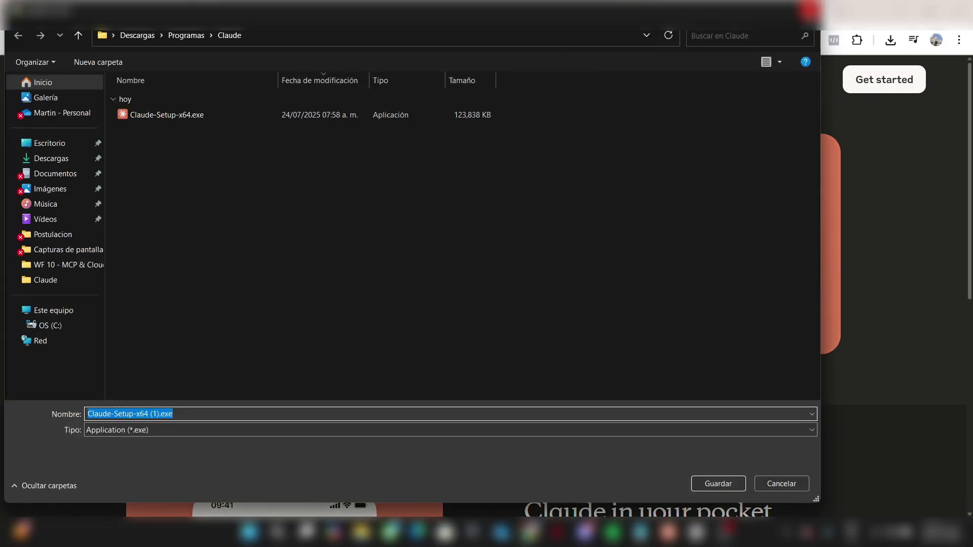
key("Return")
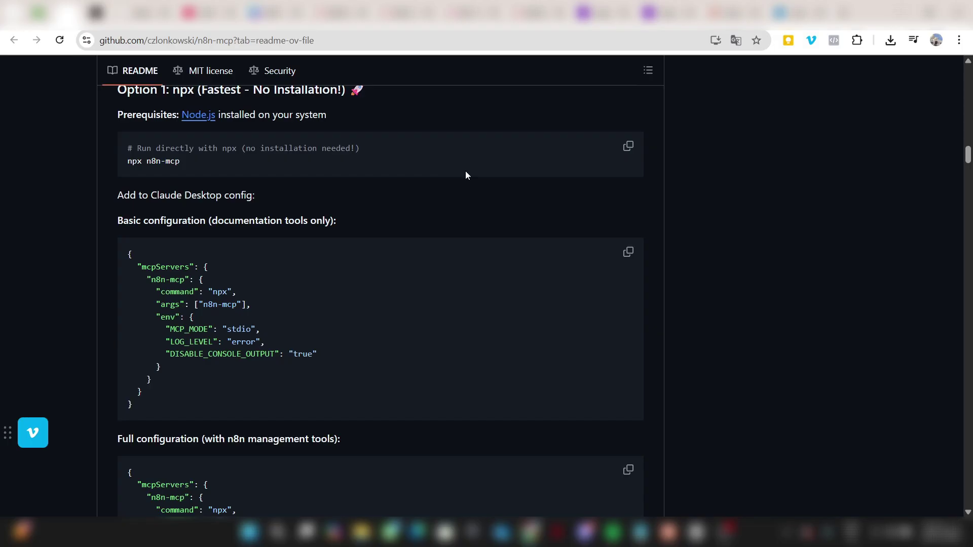
scroll(465, 174, "down", 1)
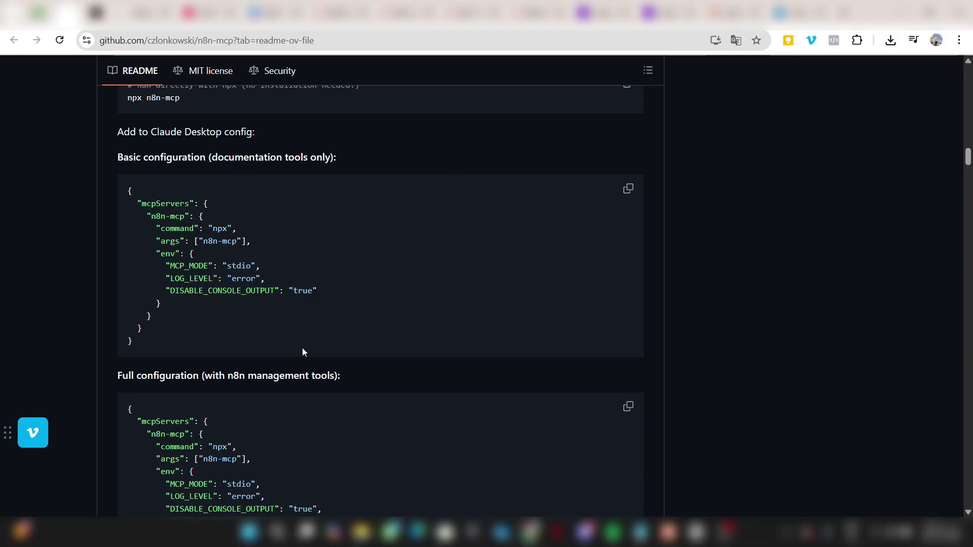
- Copy the n8n-mcp 'Full configuration' JSON block from GitHub, then switch to Claude Desktop
scroll(303, 350, "down", 2)
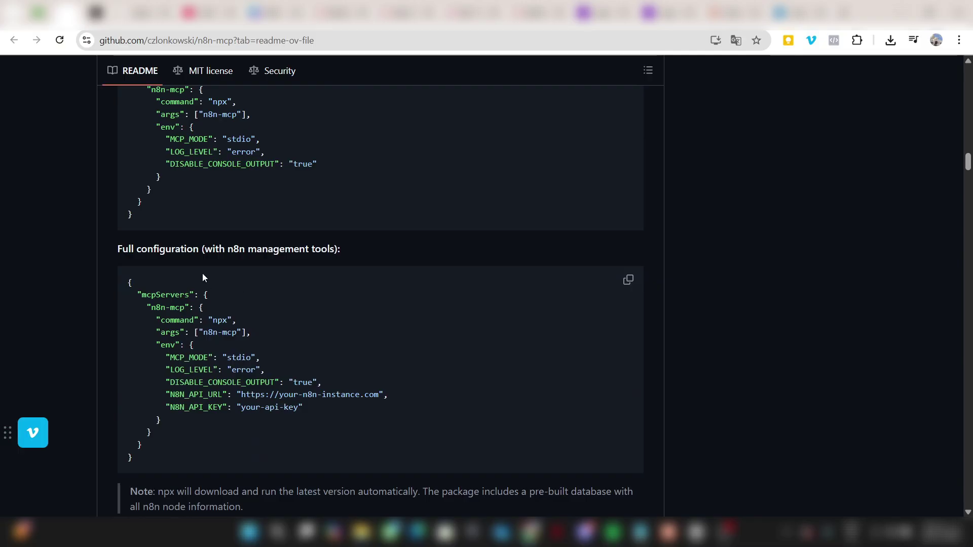
left_click(627, 286)
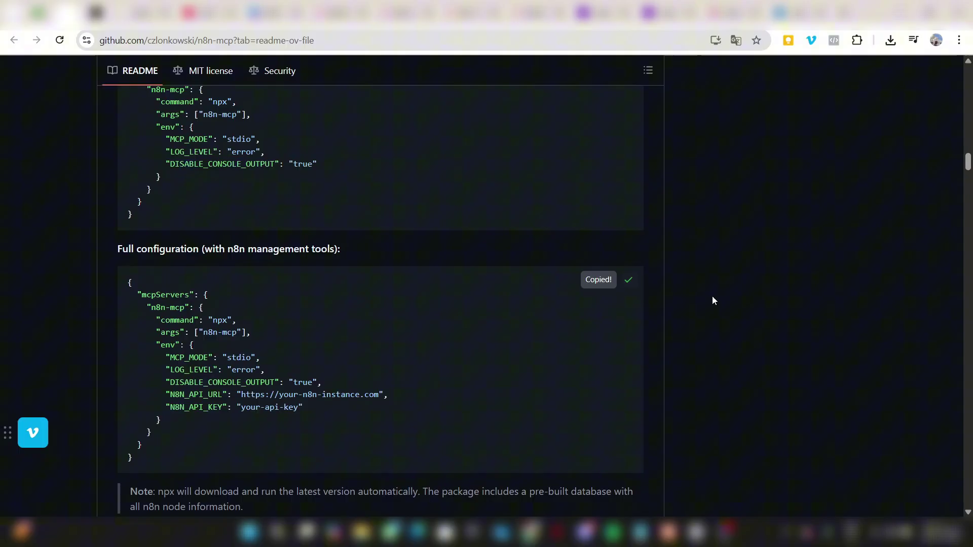
left_click(669, 530)
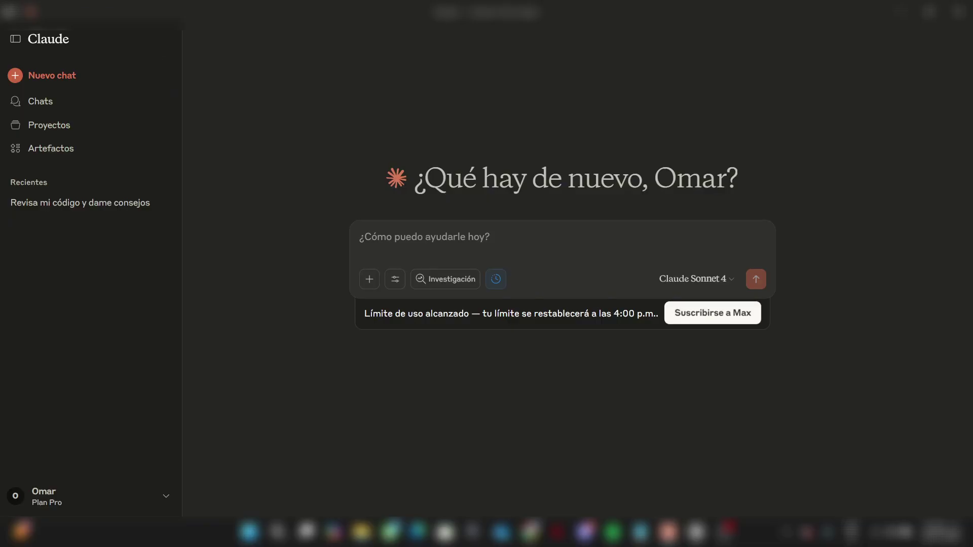
- Confirm n8n-mcp is running under Configuración > Desarrollador and open the claude_desktop_config.json folder
left_click(12, 12)
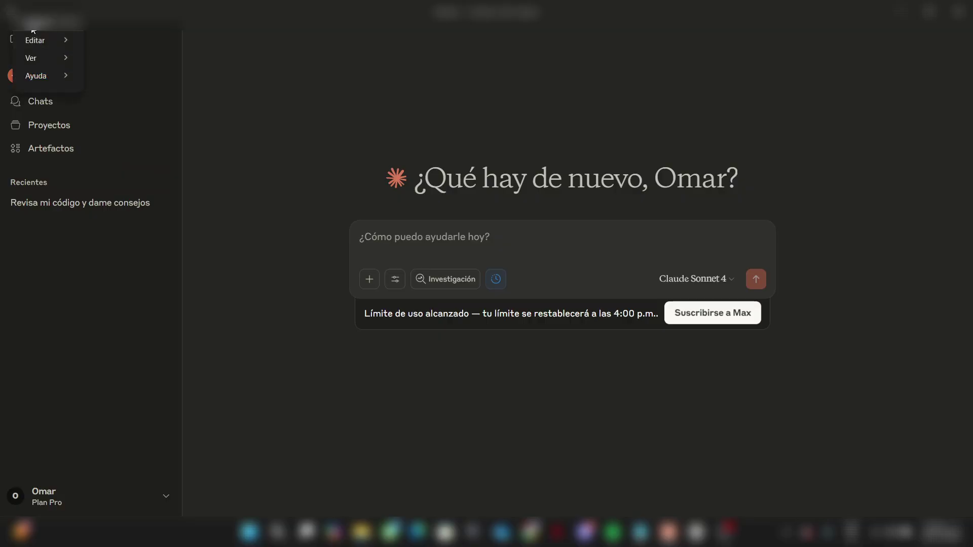
mouse_move(50, 22)
left_click(132, 46)
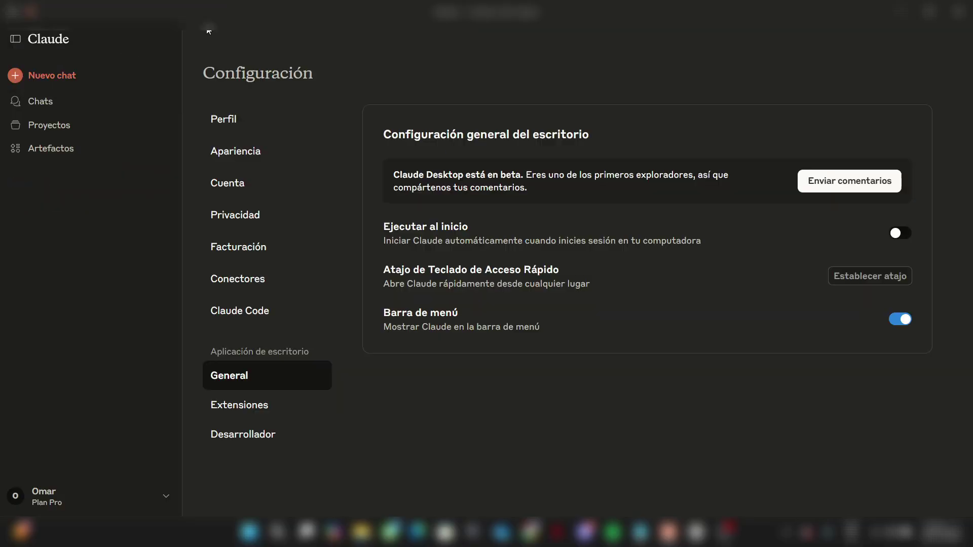
left_click(248, 441)
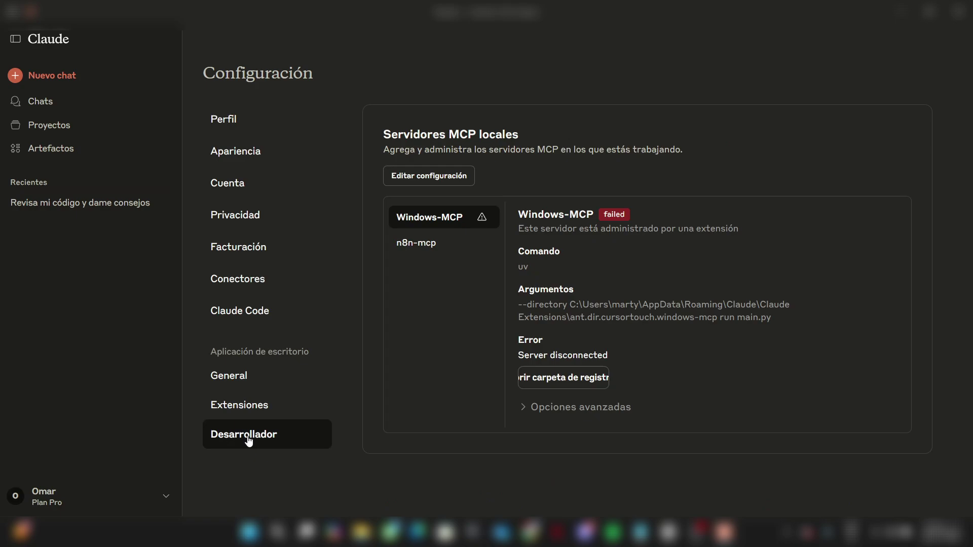
left_click(418, 243)
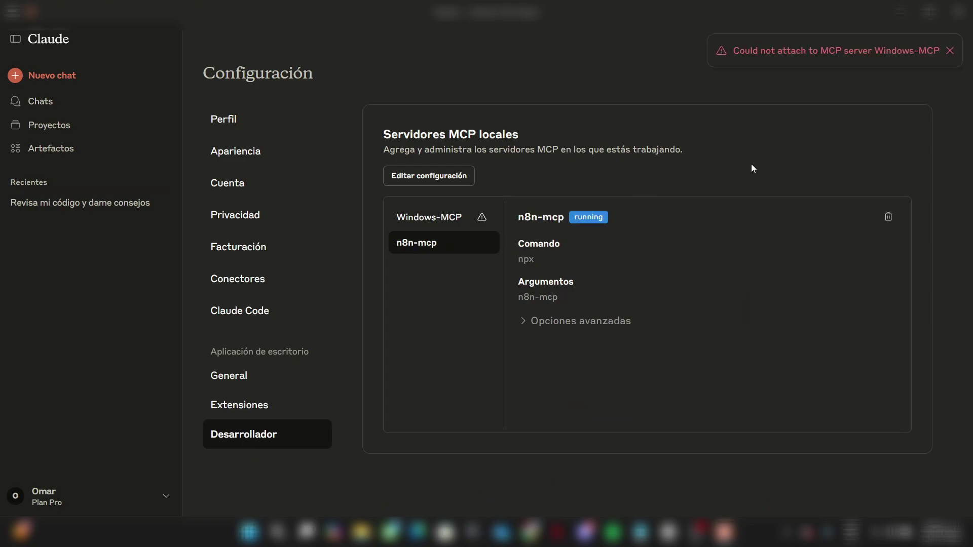
left_click(949, 50)
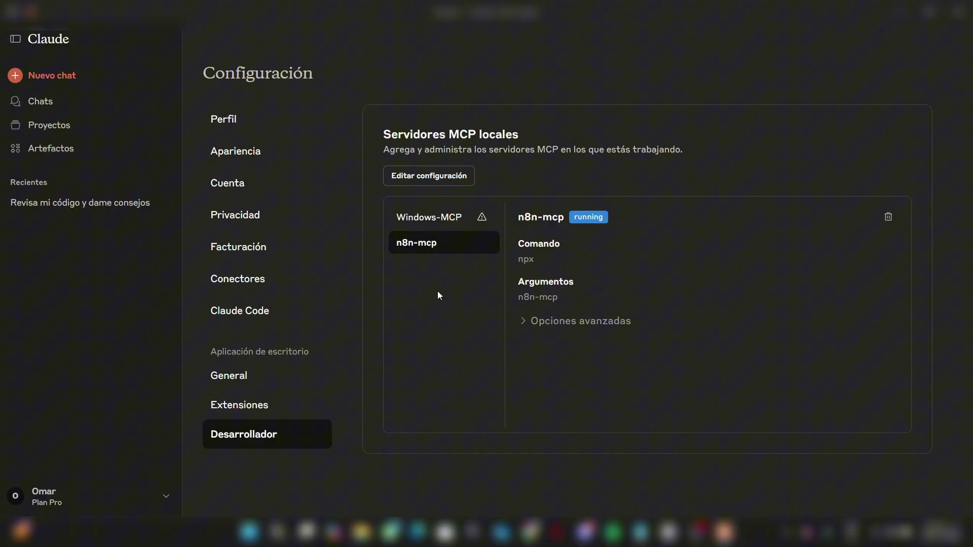
left_click(427, 176)
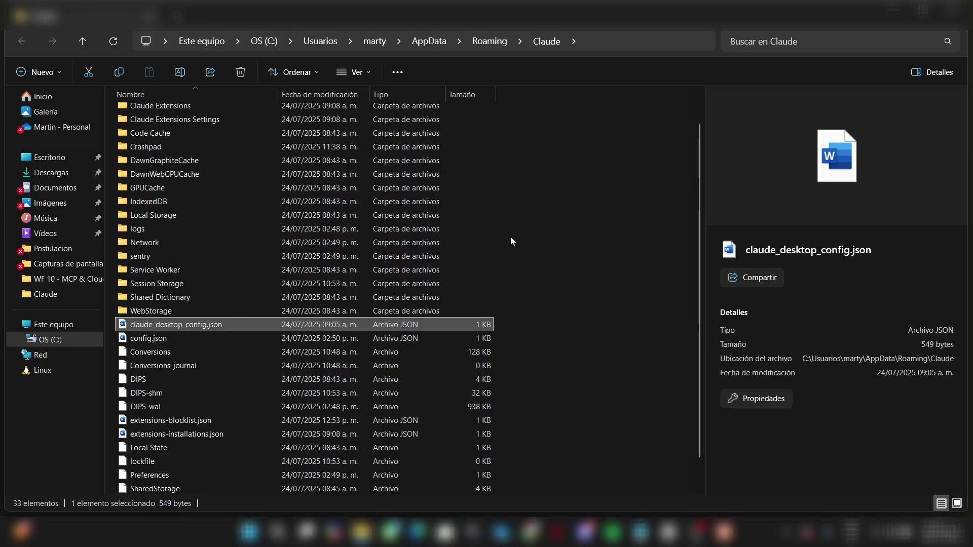
- Open claude_desktop_config.json in Notepad and paste the full configuration block at its end
right_click(159, 324)
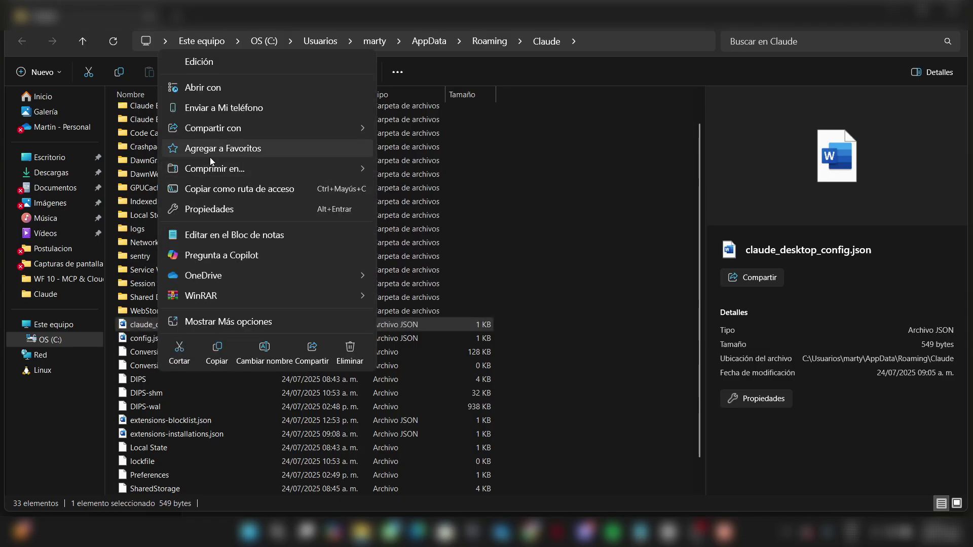
left_click(243, 236)
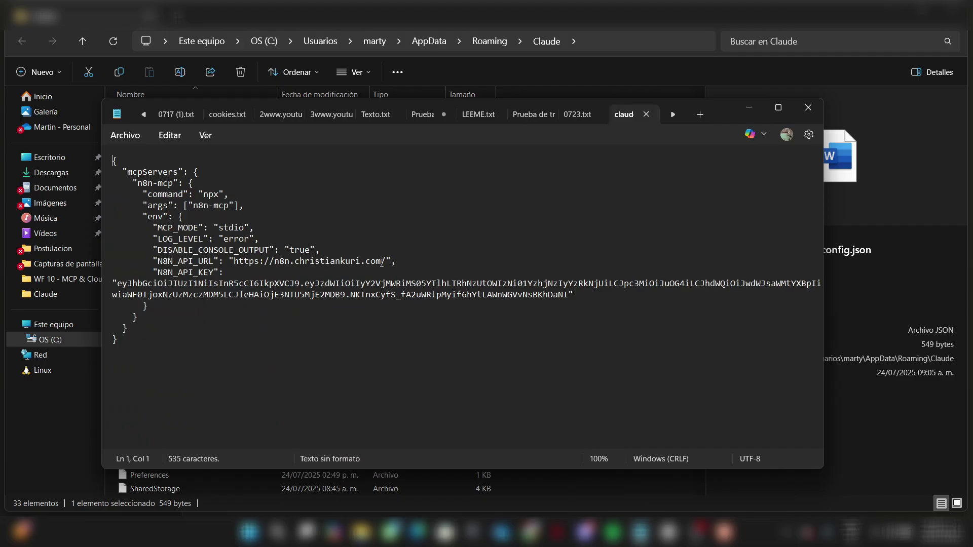
key("ctrl+End")
key("Return")
key("Return")
key("Return")
key("ctrl+v")
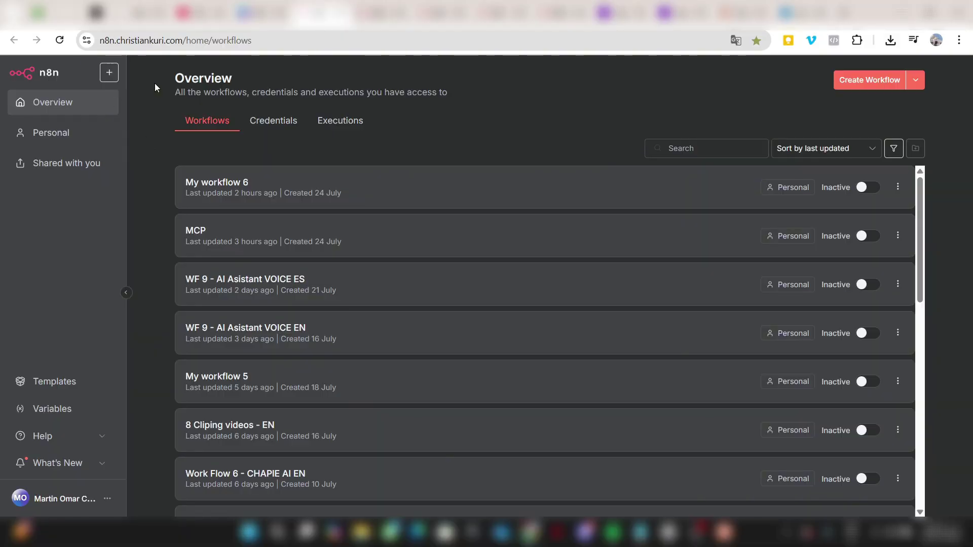
- Copy the n8n instance's base URL and paste it over the placeholder N8N_API_URL in Notepad
left_click(192, 42)
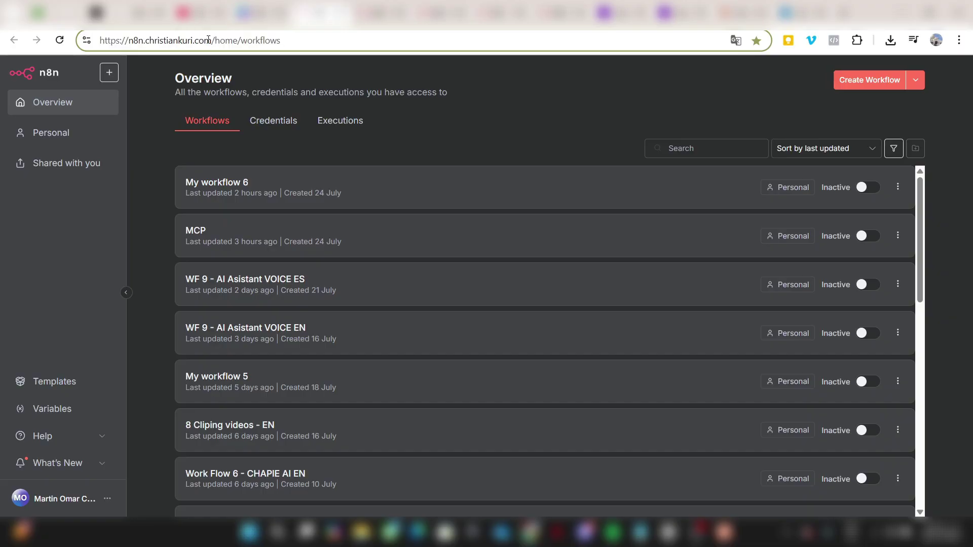
left_click_drag(211, 41, 83, 52)
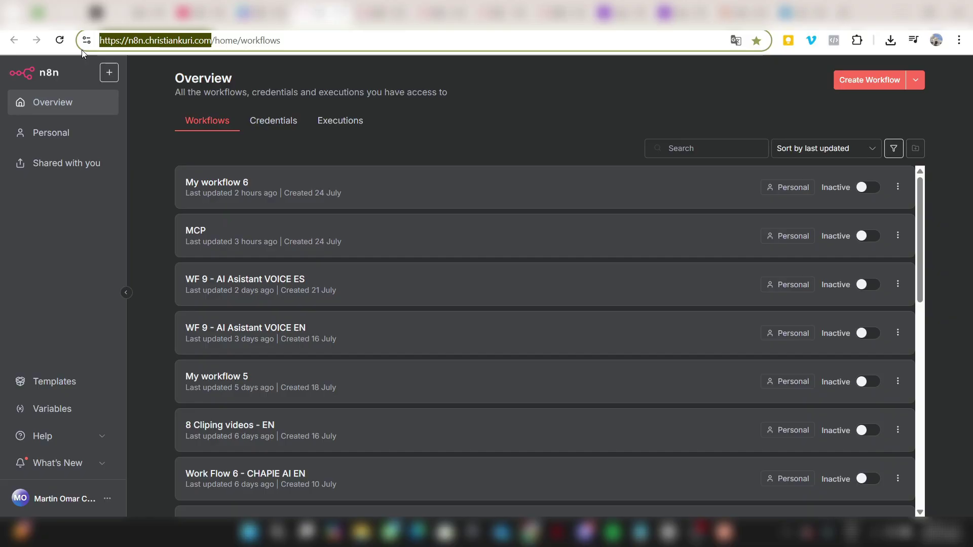
left_click(171, 232)
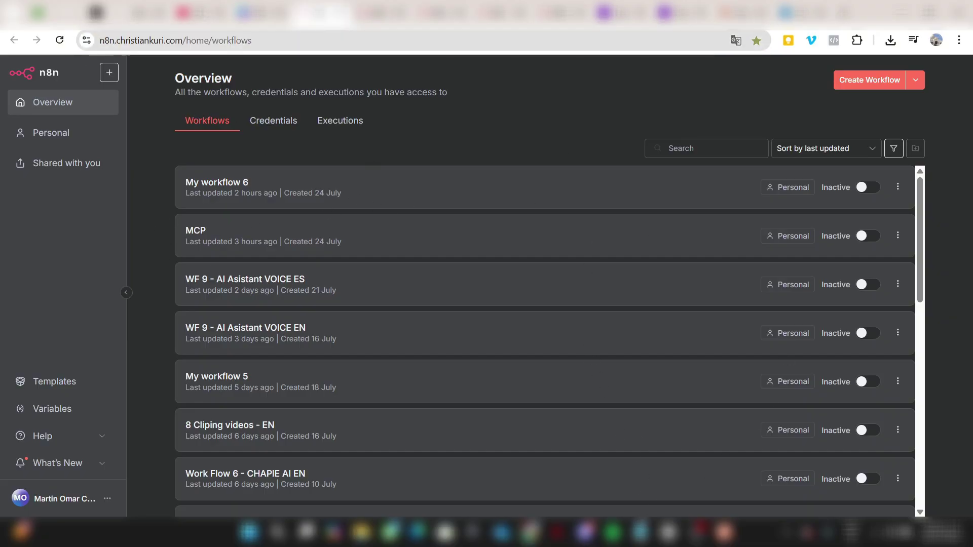
mouse_move(641, 531)
left_click(641, 476)
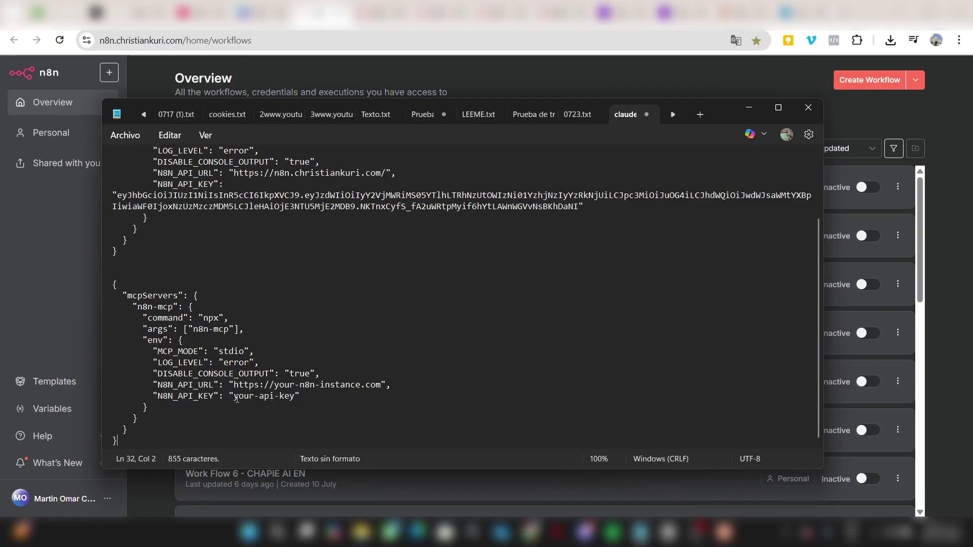
mouse_move(233, 384)
left_mouse_down()
mouse_move(303, 396)
mouse_move(381, 385)
left_mouse_up()
key("ctrl+v")
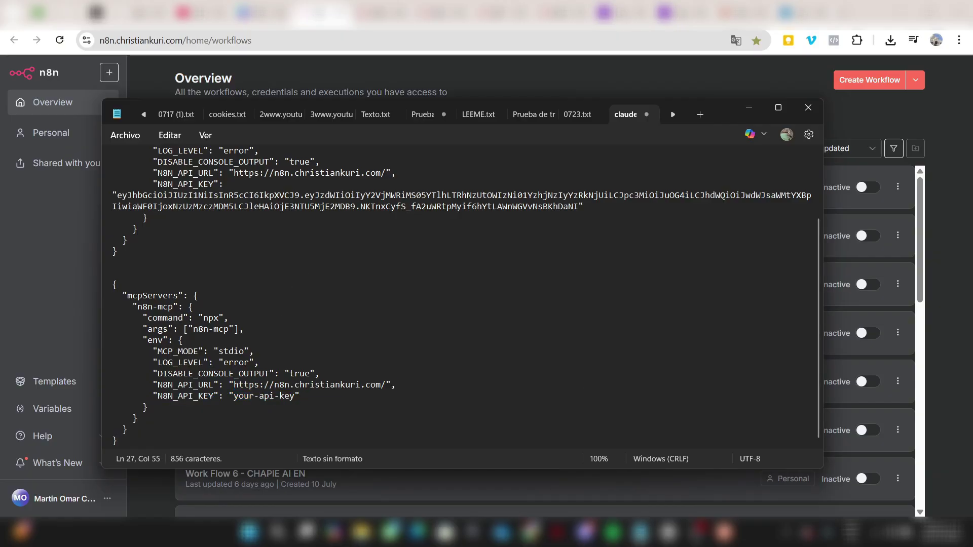
left_click(345, 406)
- Go to n8n's Settings > n8n API page listing the MCP and Taste keys
left_click(947, 117)
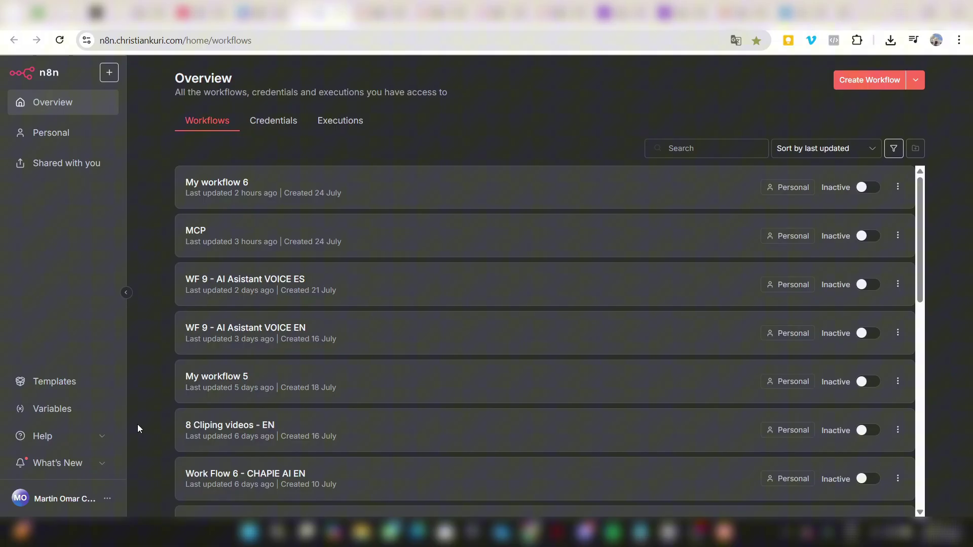
left_click(107, 498)
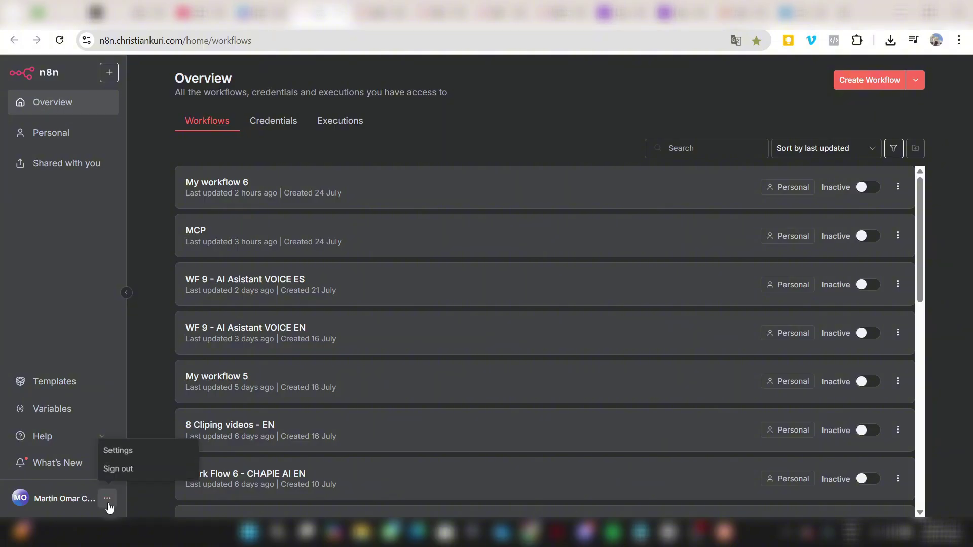
left_click(129, 450)
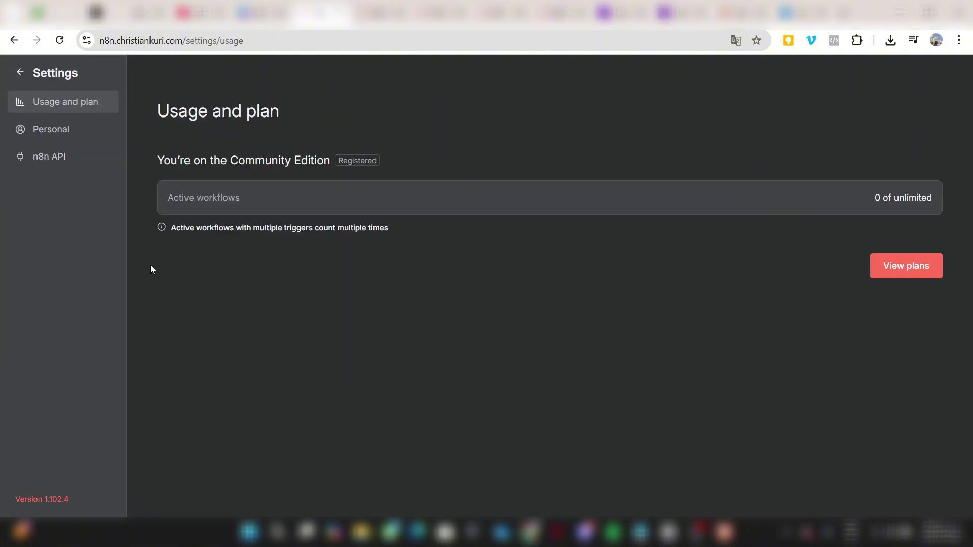
left_click(70, 167)
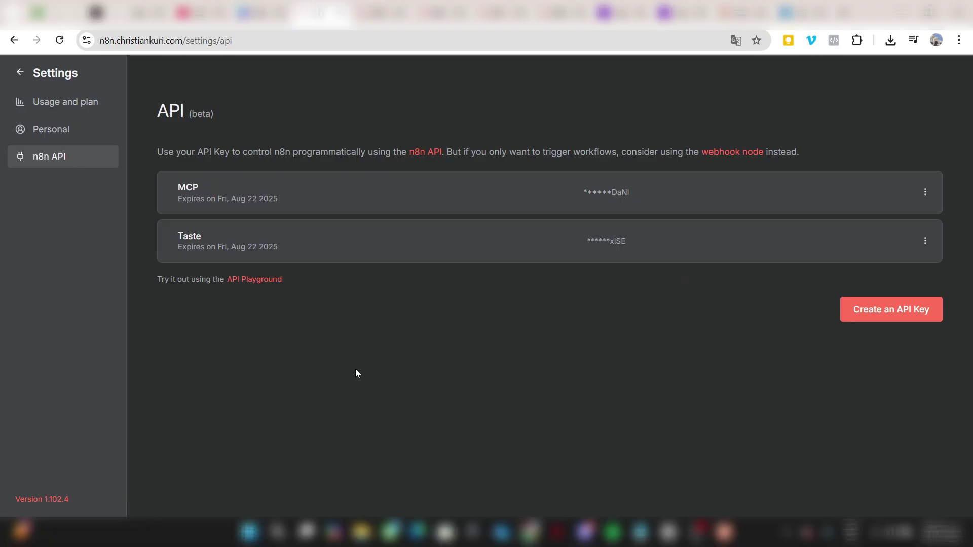
- Create a new n8n API key labelled 'N8( 2' and copy its value
left_click(869, 306)
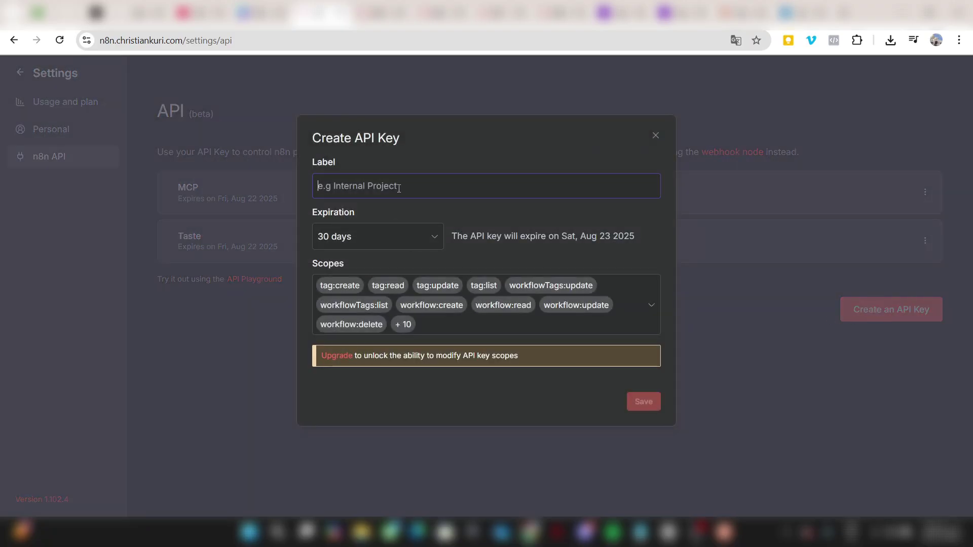
type("N8n")
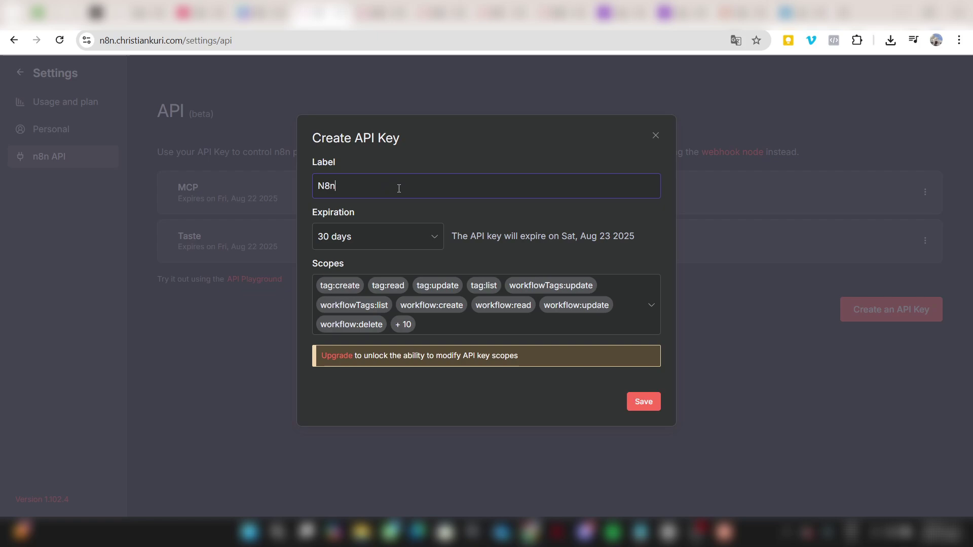
key("BackSpace")
type("( 2")
left_click(657, 401)
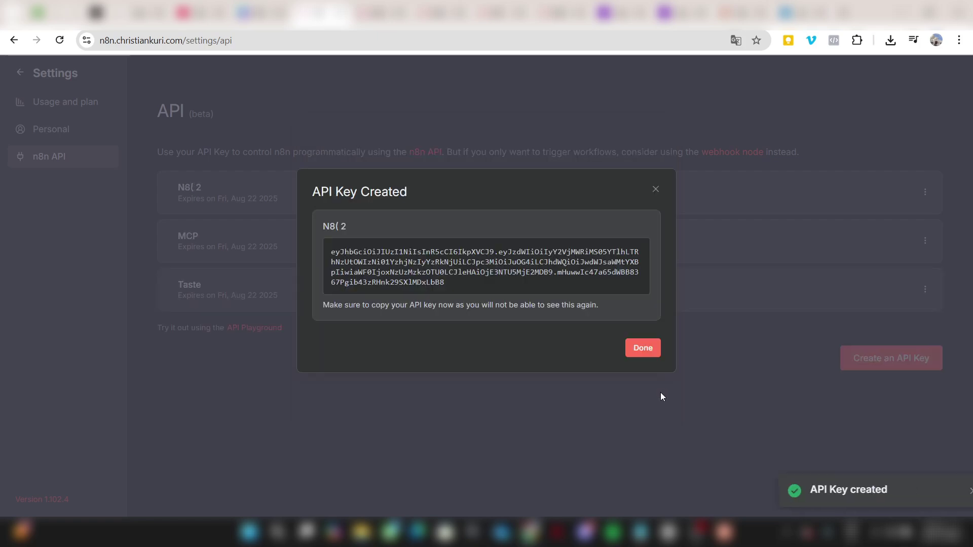
left_click(619, 268)
left_click(644, 349)
- Remove the placeholder API key value from the config in Notepad
left_click(641, 532)
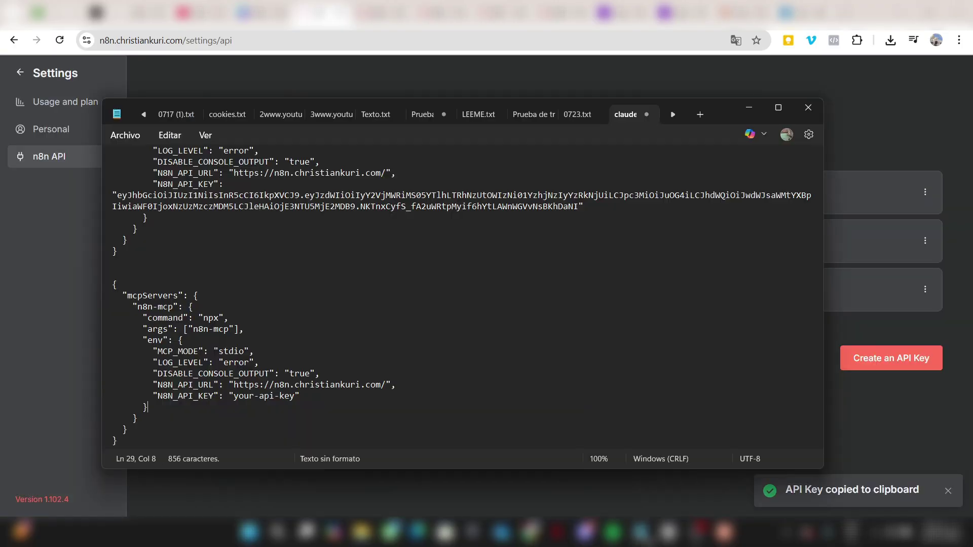
mouse_move(234, 396)
left_mouse_down()
mouse_move(283, 406)
mouse_move(297, 396)
left_mouse_up()
key("BackSpace")
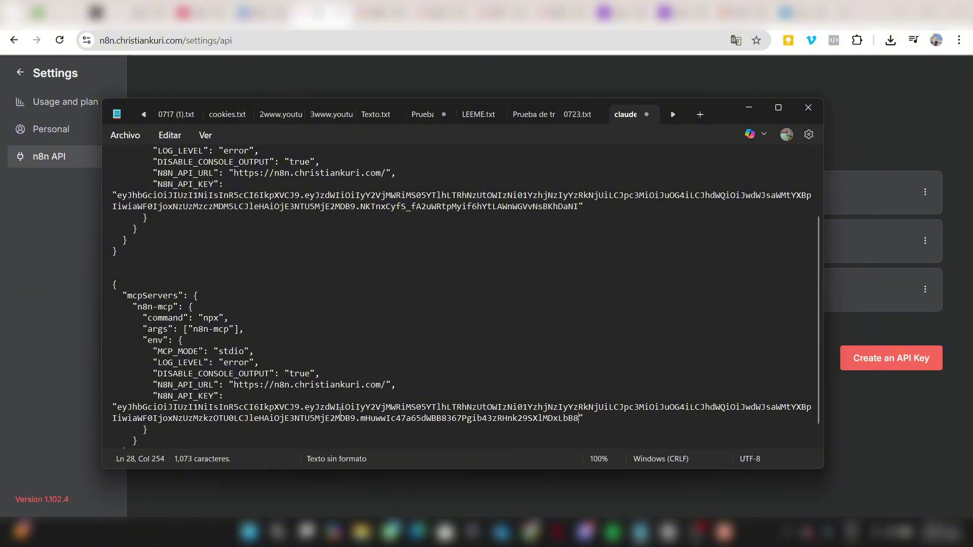
scroll(315, 412, "down", 1)
- Delete the duplicate second config block, save claude_desktop_config.json and close Notepad
left_click_drag(164, 442, 111, 266)
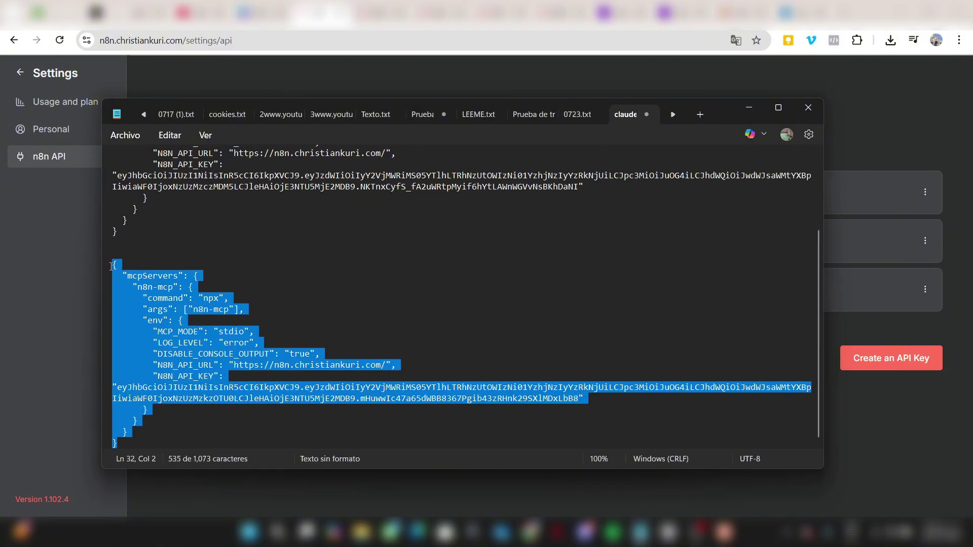
key("BackSpace")
left_click(125, 134)
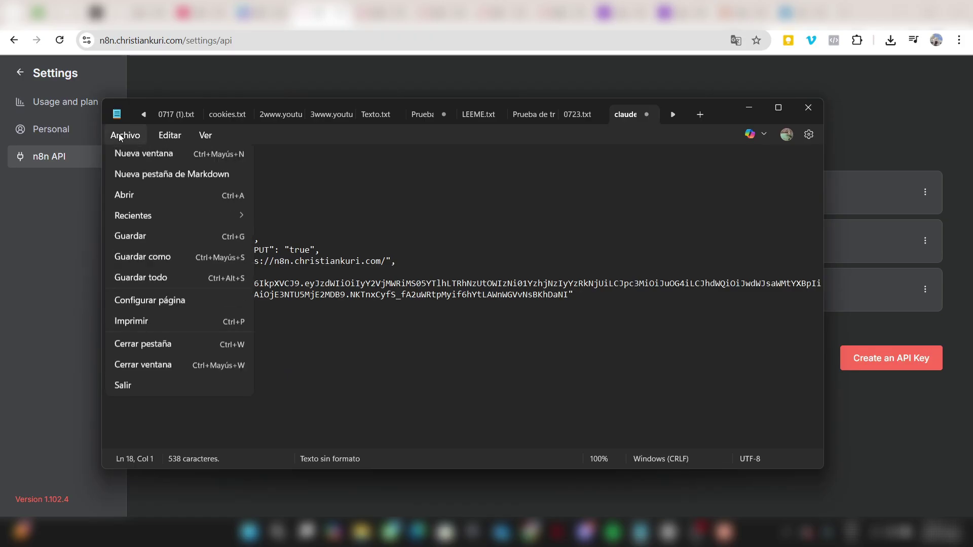
left_click(138, 264)
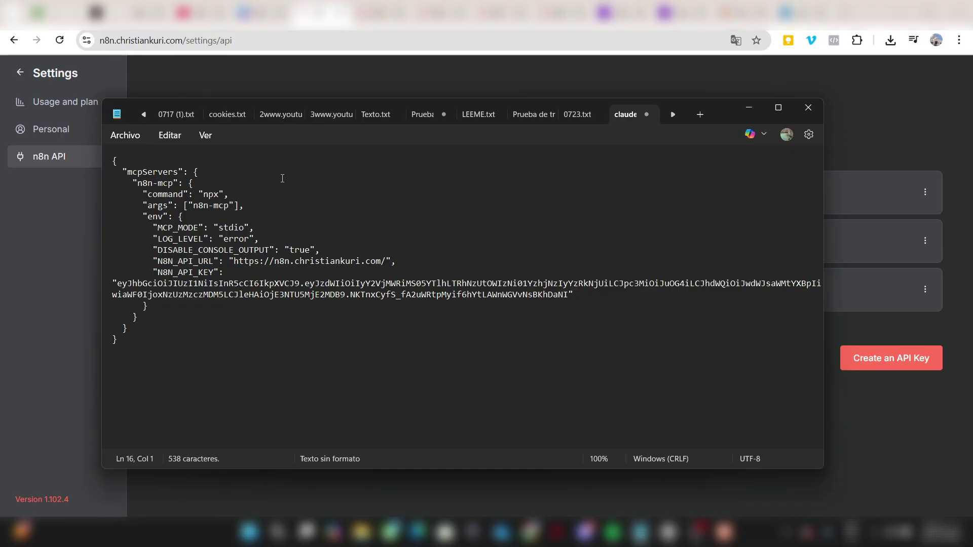
left_click(818, 109)
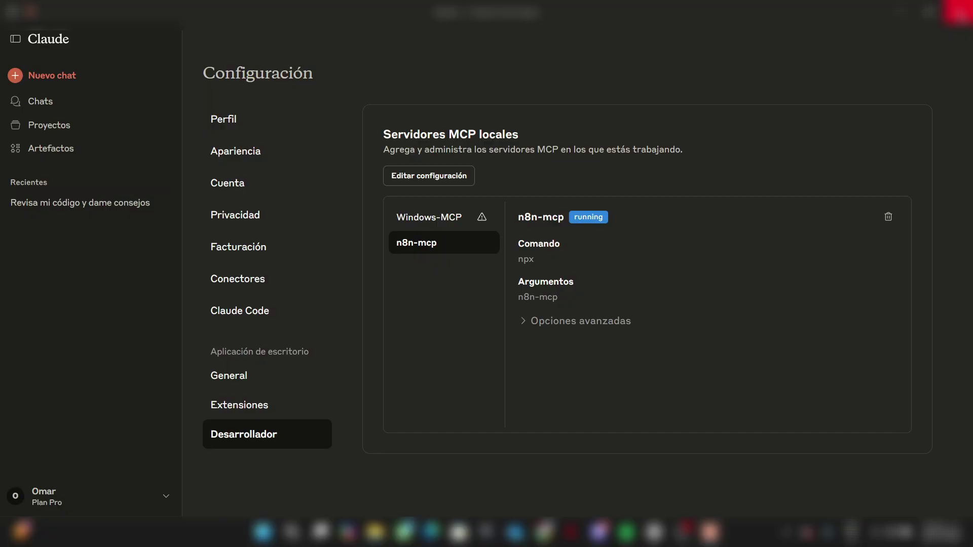
left_click(959, 11)
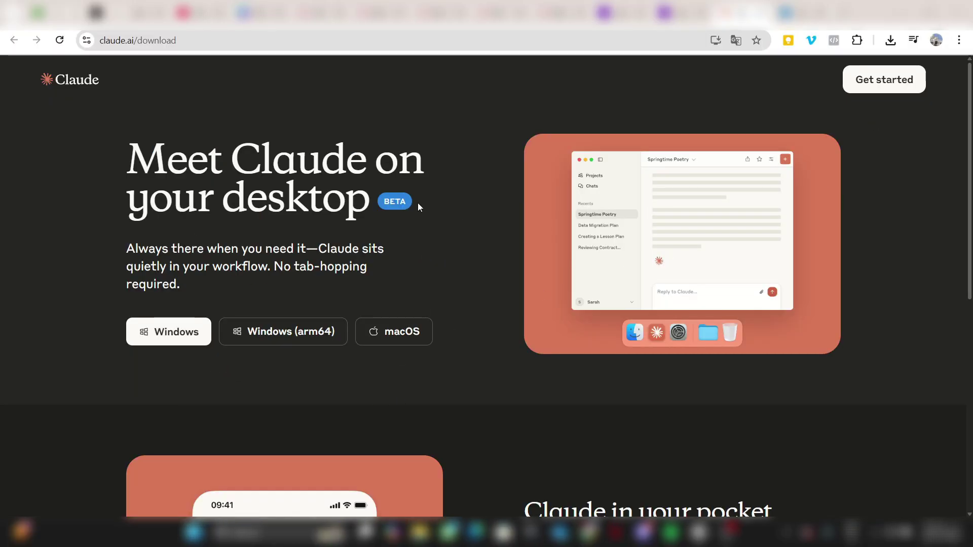
left_click(283, 538)
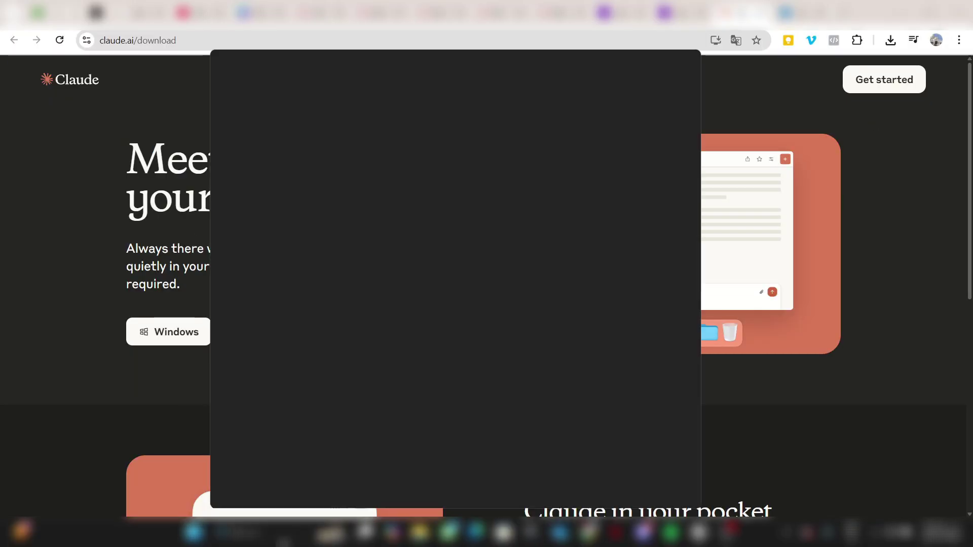
type("cla")
key("Return")
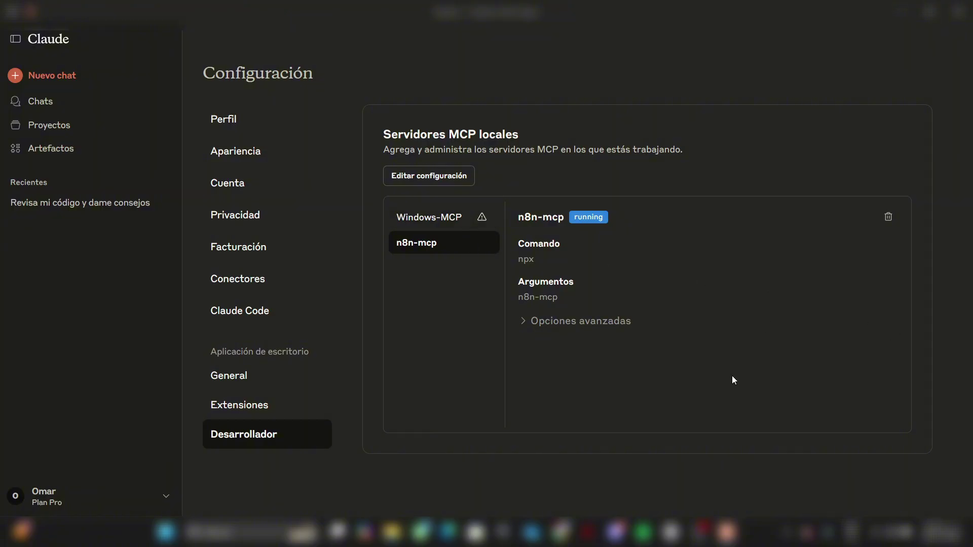
- Copy the system-instructions code block under Claude Project Setup in the GitHub n8n-mcp README
key("alt+Tab")
scroll(471, 201, "down", 15)
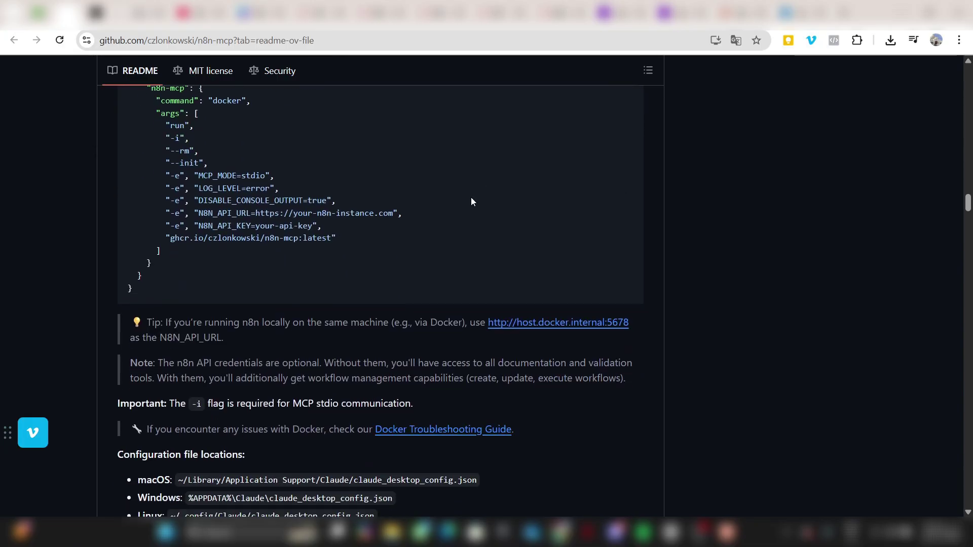
scroll(471, 201, "down", 20)
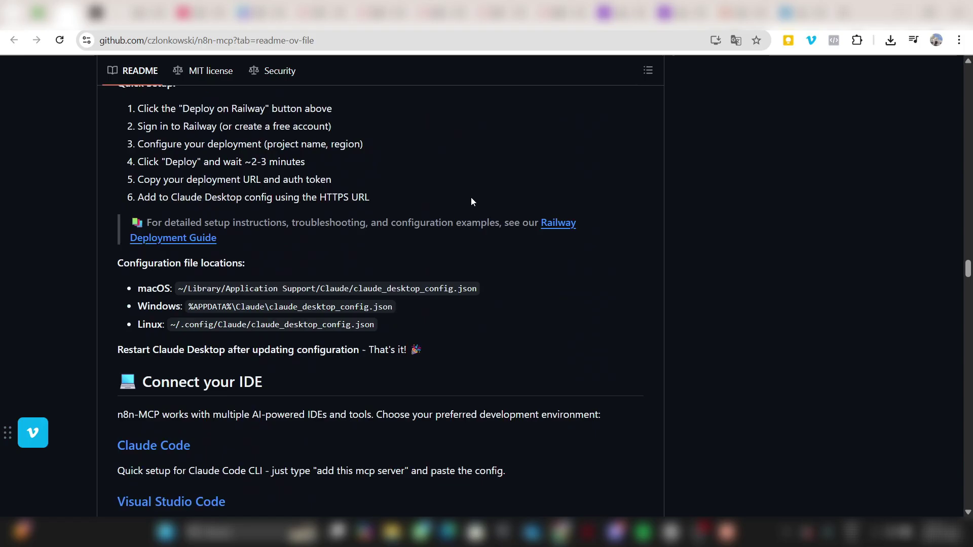
scroll(472, 201, "down", 10)
left_click(627, 207)
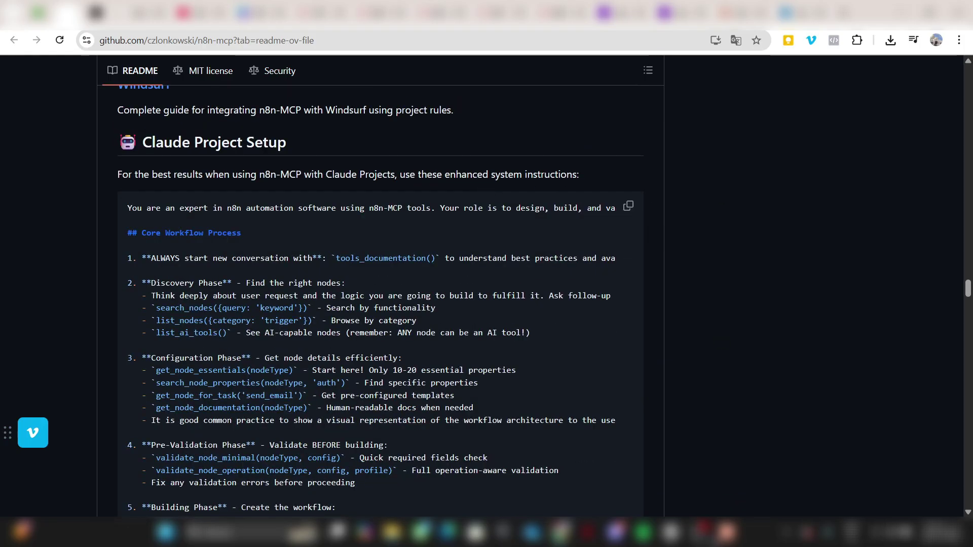
- Create a new Claude project named 'N8N Prueba'
left_click(726, 531)
left_click(41, 127)
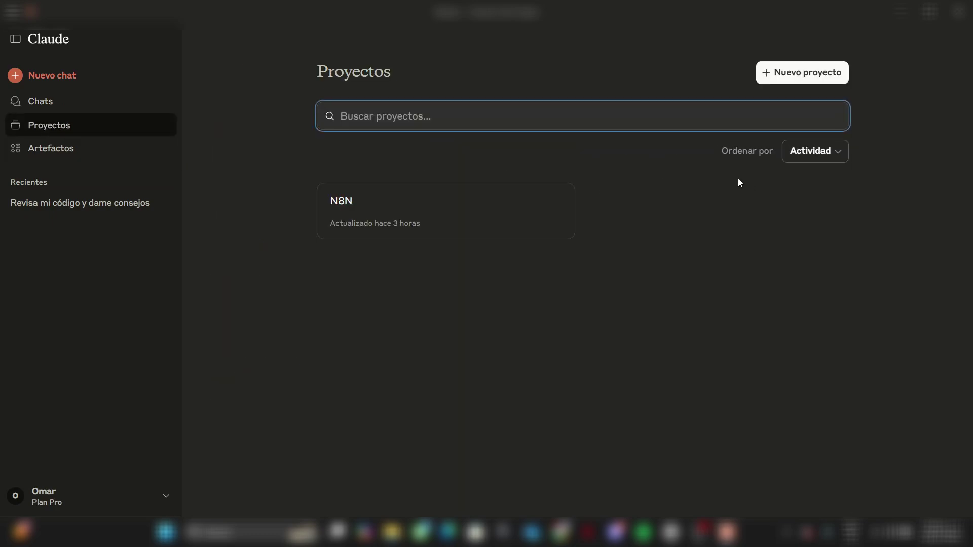
left_click(805, 73)
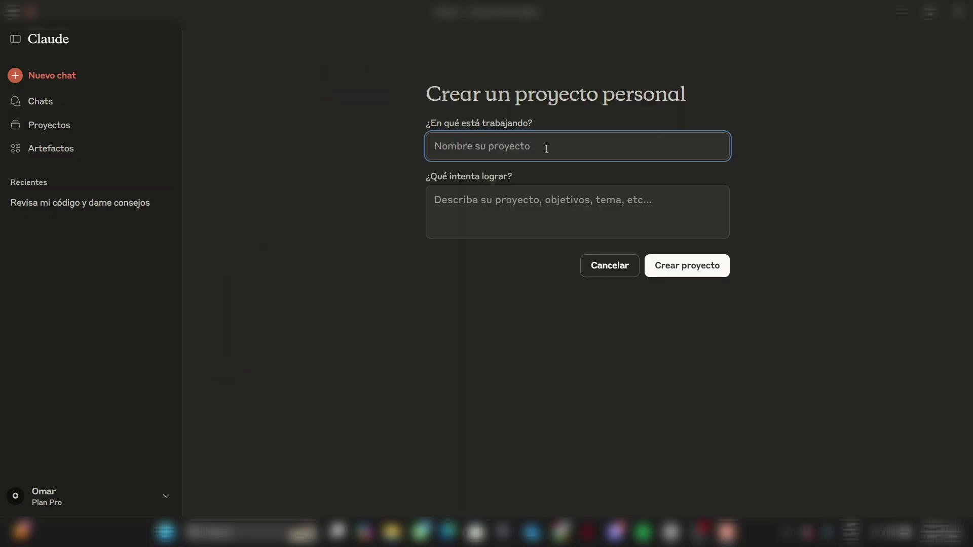
type("N8N Prueba")
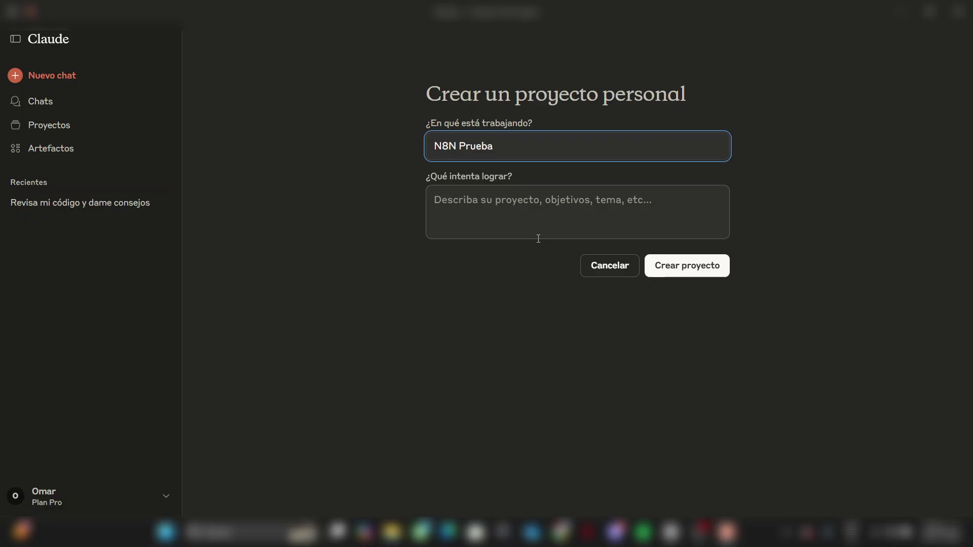
left_click(685, 270)
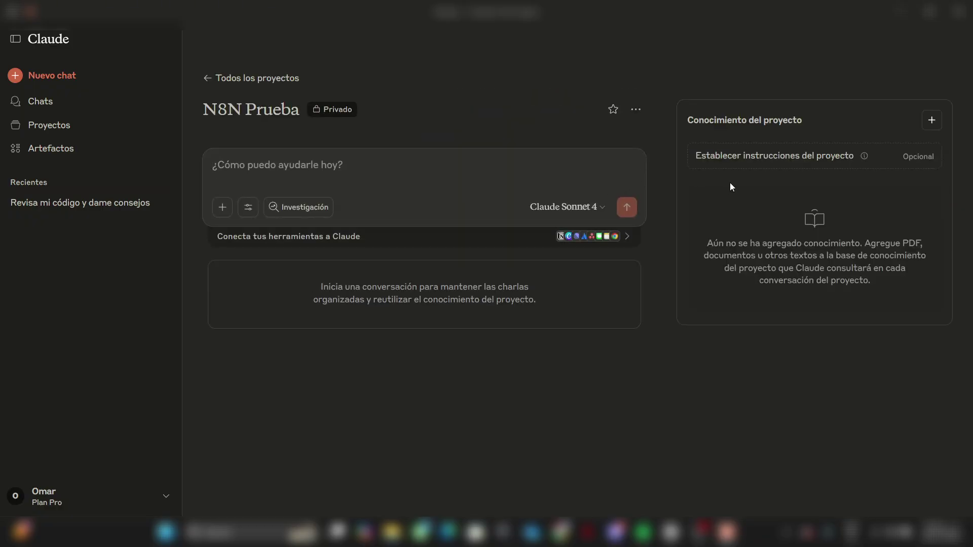
- Paste the n8n-MCP expert instructions as the project instructions and save them
left_click(729, 158)
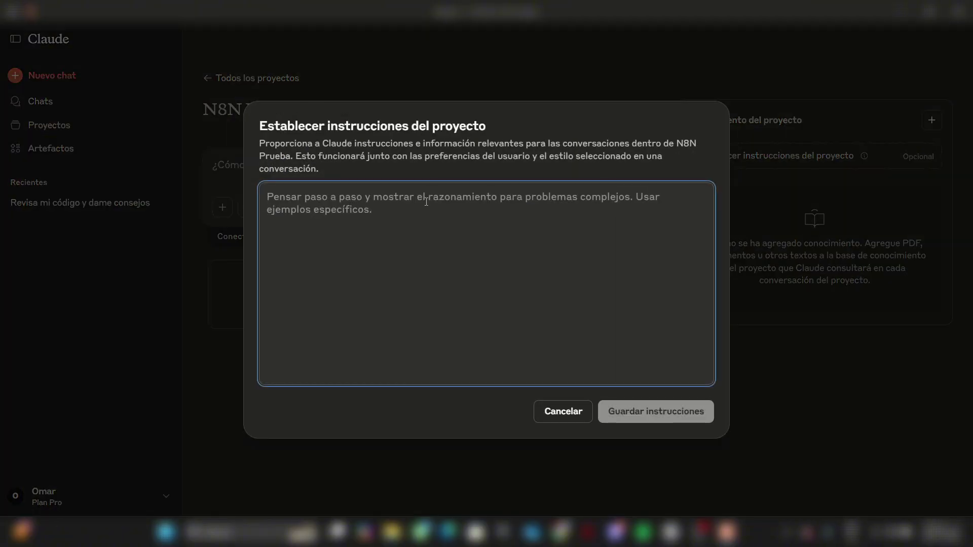
key("ctrl+v")
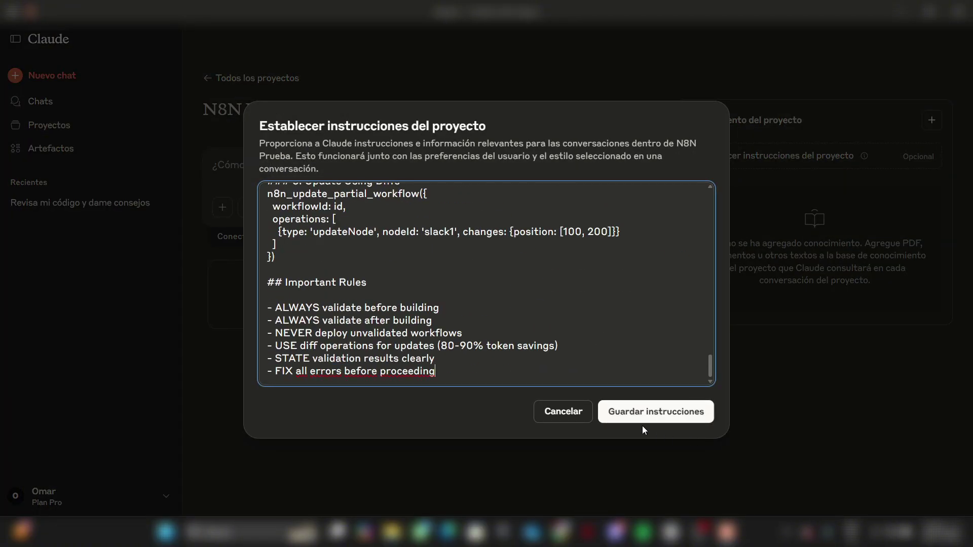
left_click(644, 418)
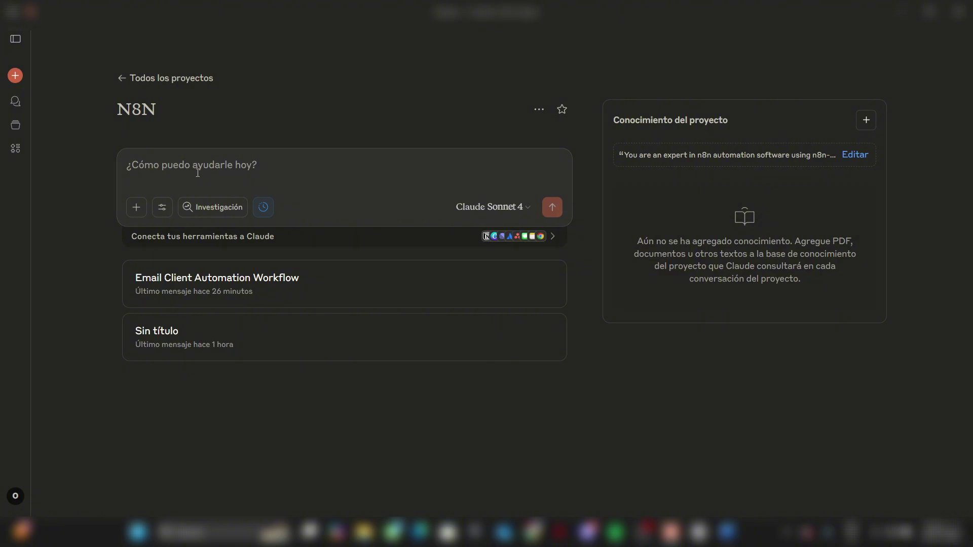
- Send the email-to-Google-Sheets-and-Telegram prompt, always allow n8n-mcp tools, and copy the generated workflow JSON
key("ctrl+v")
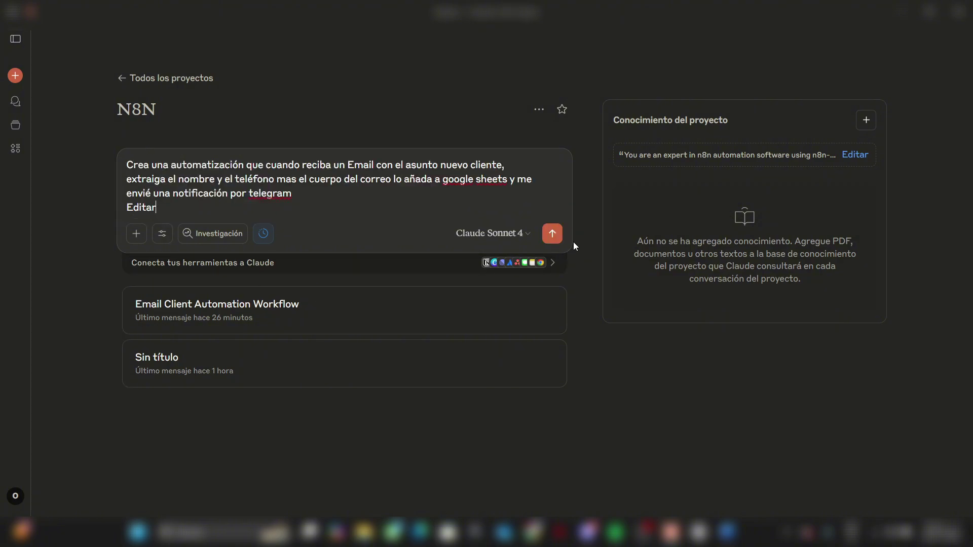
left_click(556, 239)
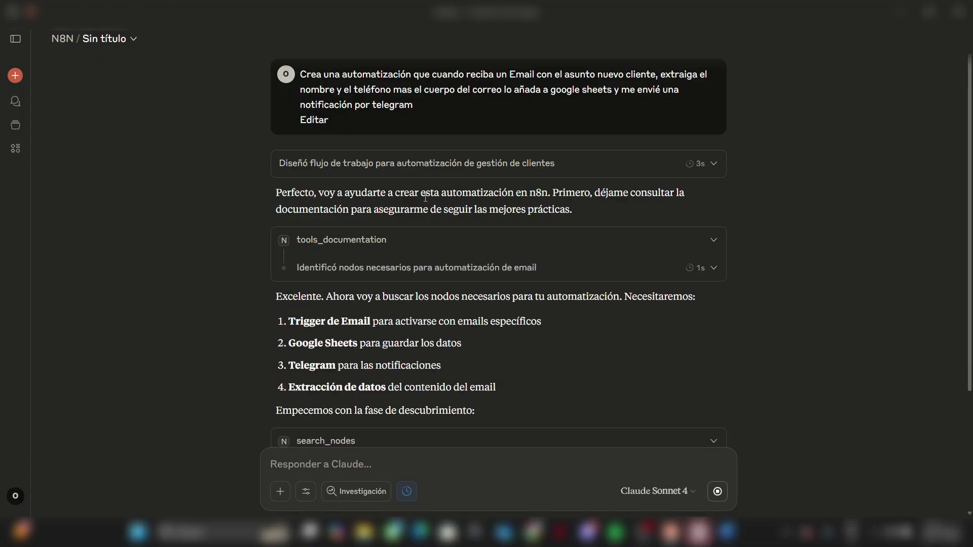
scroll(428, 188, "down", 5)
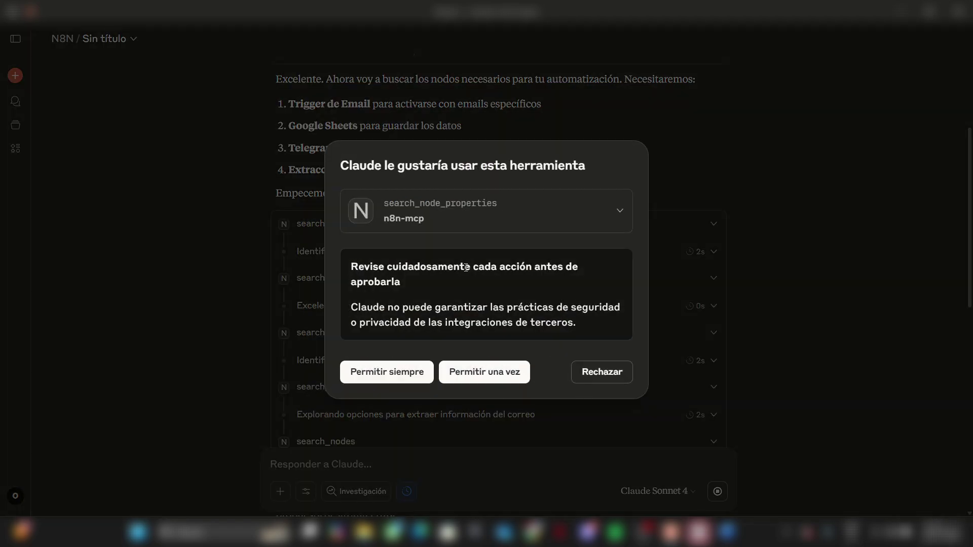
left_click(377, 375)
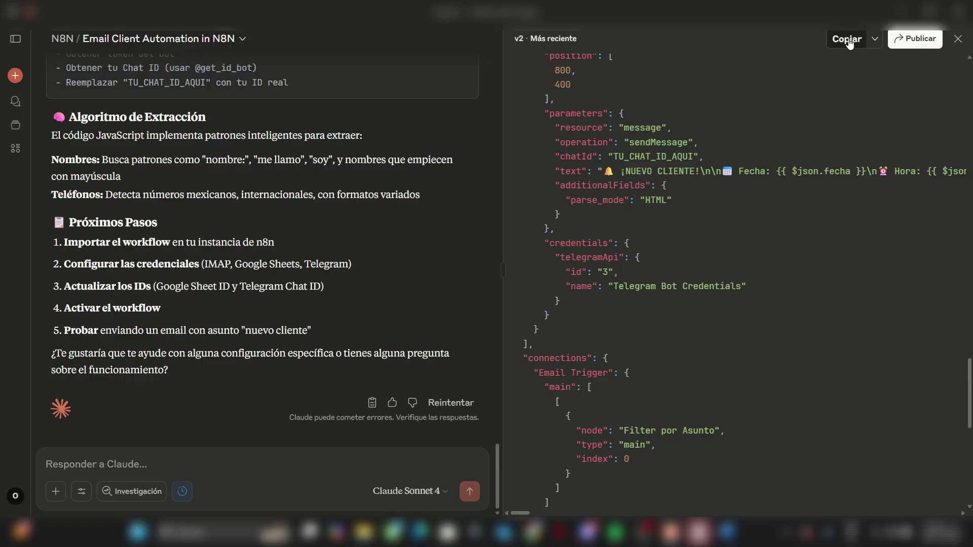
left_click(848, 40)
- Paste the generated workflow onto the empty n8n canvas and save it
key("alt+Tab")
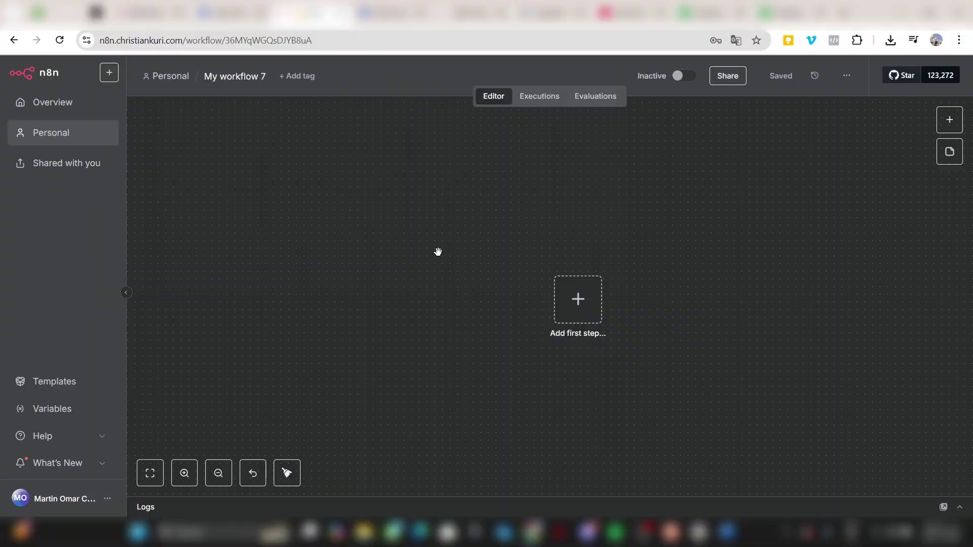
key("ctrl+v")
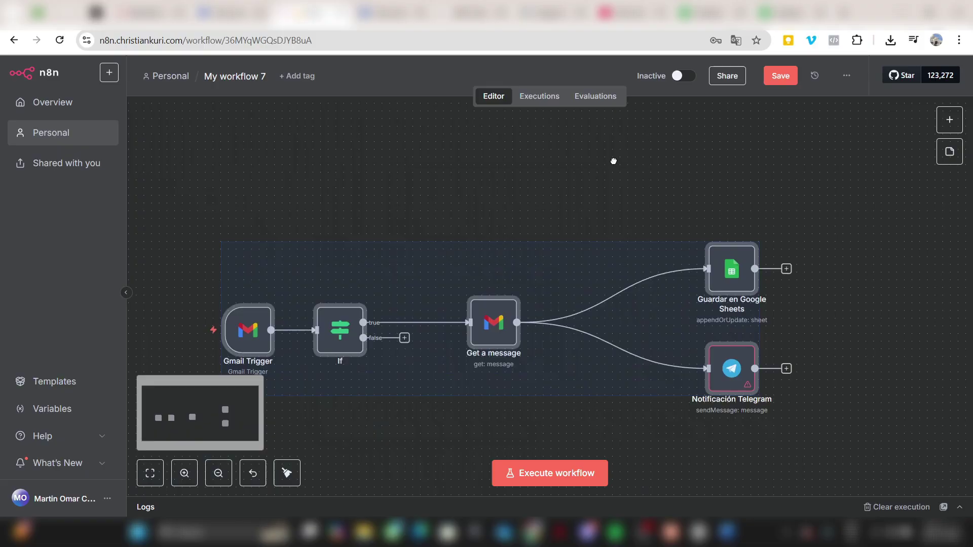
left_click(450, 191)
left_click(780, 76)
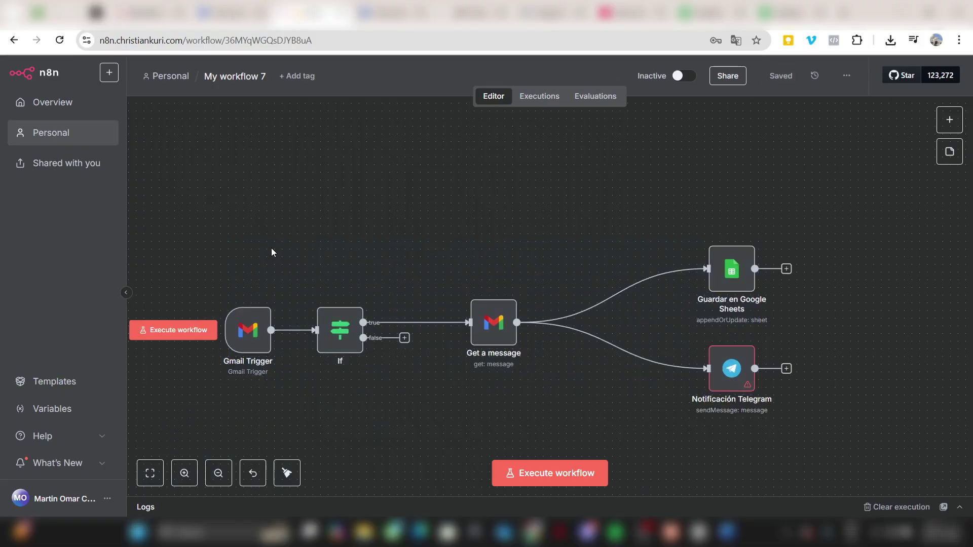
- Move Gmail Trigger, If and Get a message further right and save the workflow
mouse_move(196, 230)
left_mouse_down()
mouse_move(196, 297)
mouse_move(542, 404)
left_mouse_up()
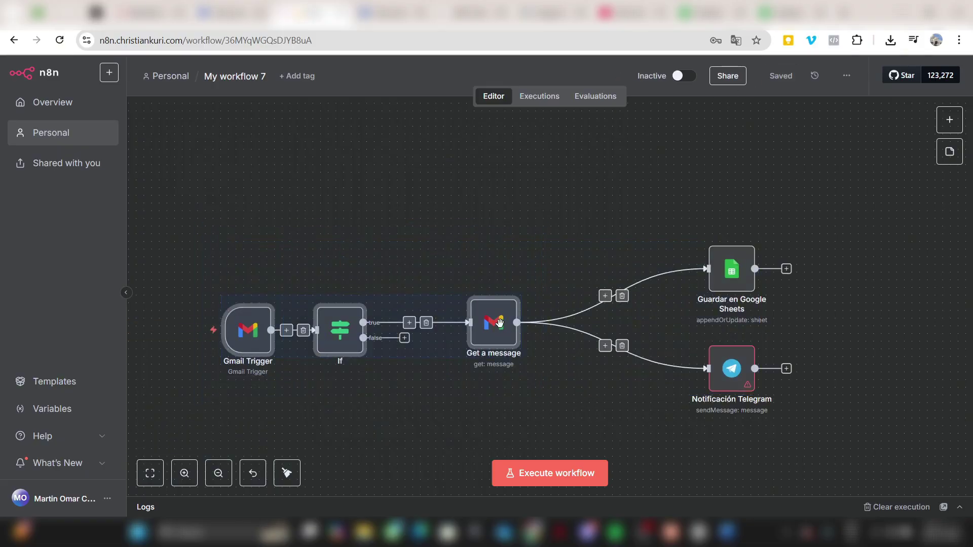
left_click_drag(500, 323, 599, 321)
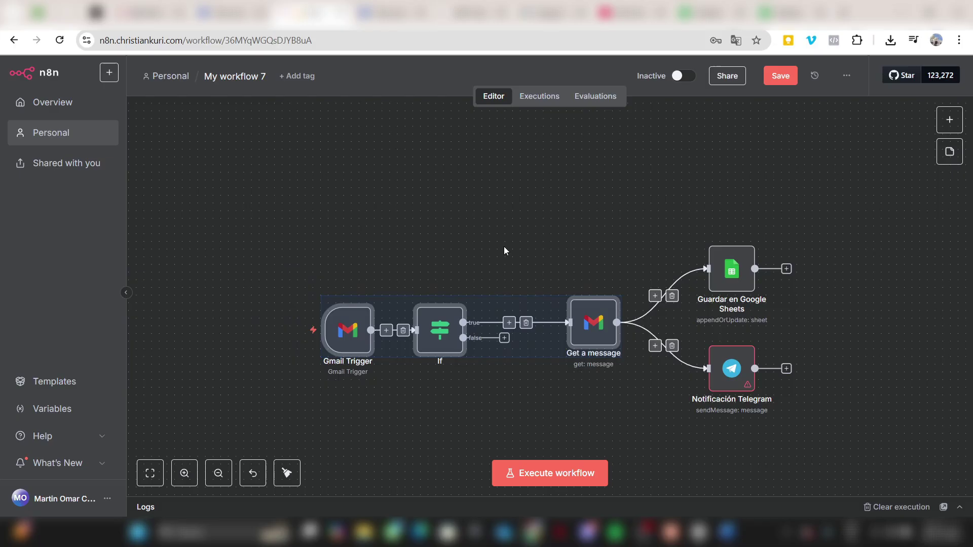
left_click(775, 82)
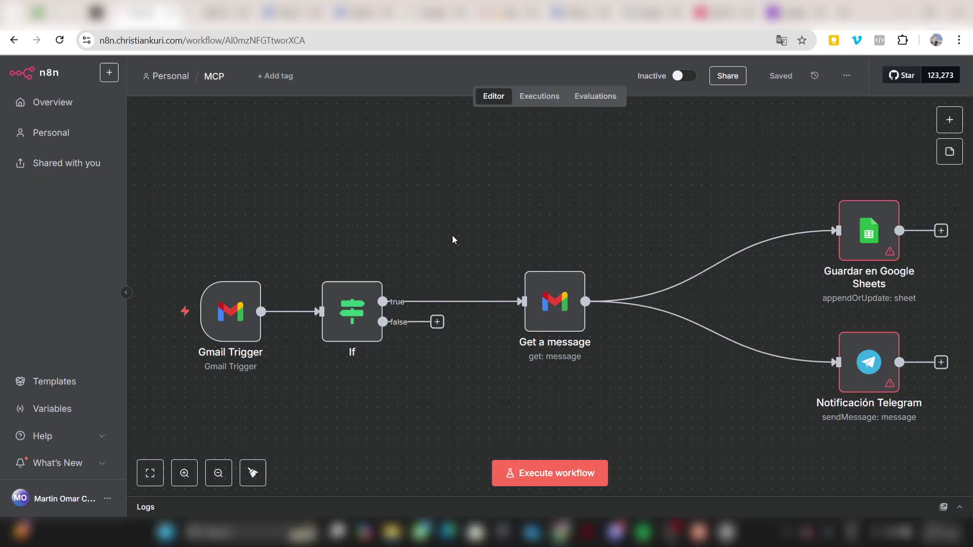
scroll(646, 192, "down", 1)
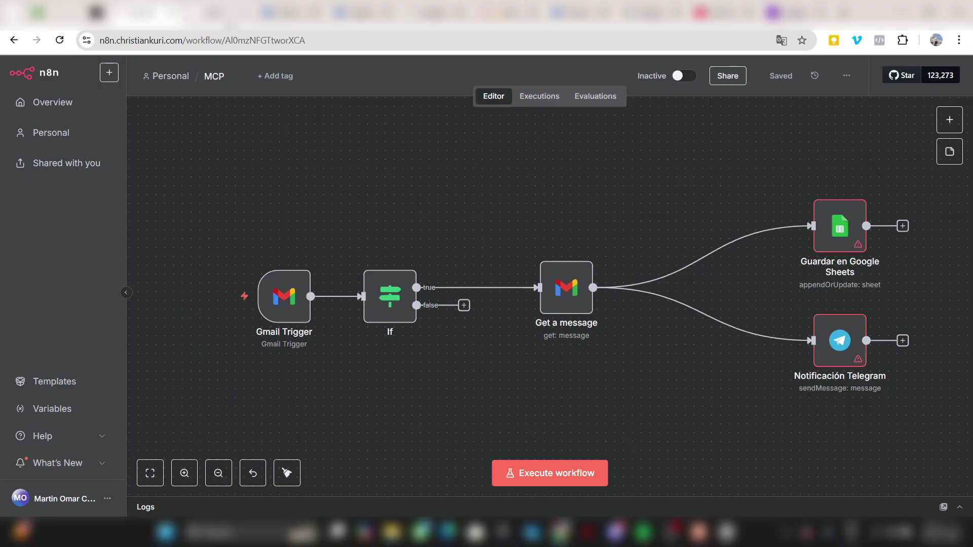
- Copy ChatGPT's first idea, 'Generador de Ideas de Contenido Diarias', and its three bullets, then return to Claude
left_click(217, 12)
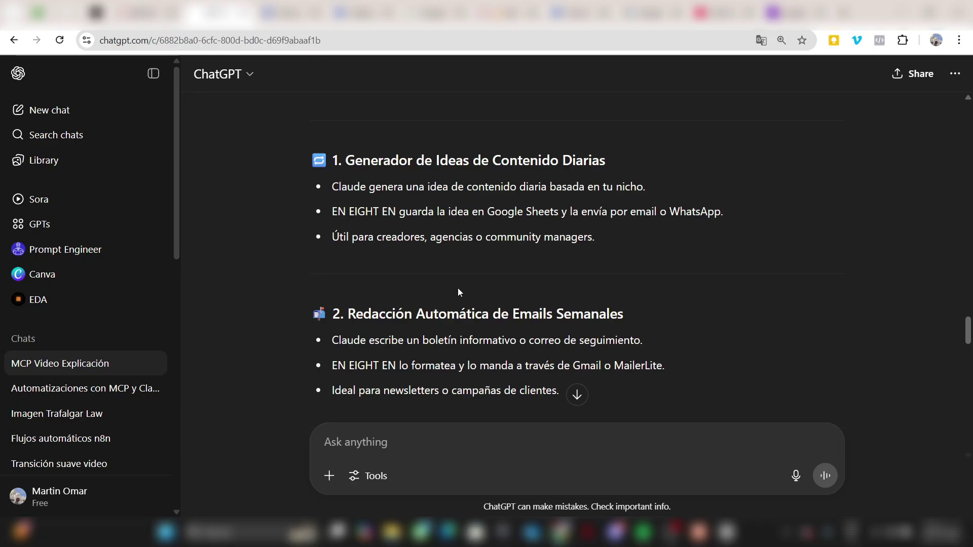
left_click_drag(301, 155, 604, 242)
key("alt+Tab")
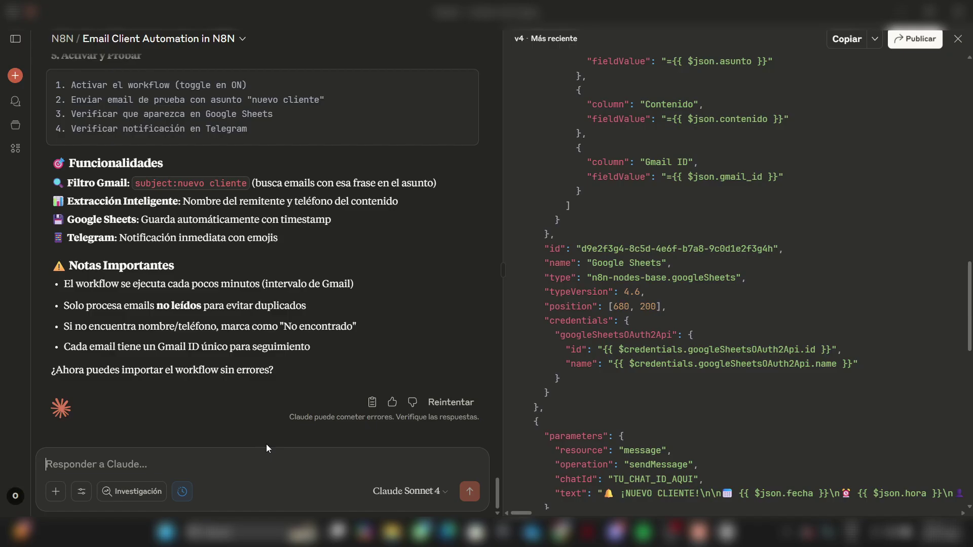
- Ask Claude to 'Crea un nuevo flujo de trabajo para n8n' for the pasted idea, always allowing n8n-mcp
type("Crea")
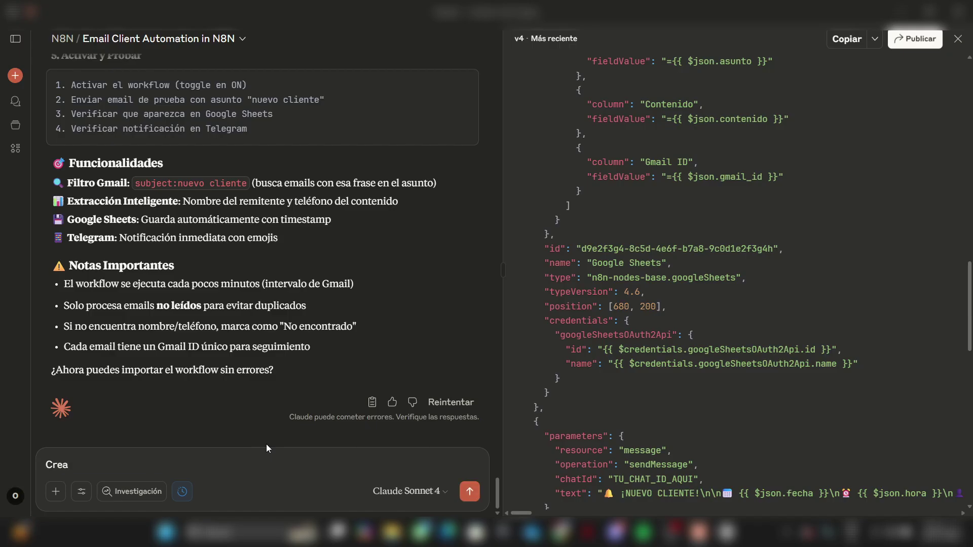
type(" un nuevo flujo de trabajo pa")
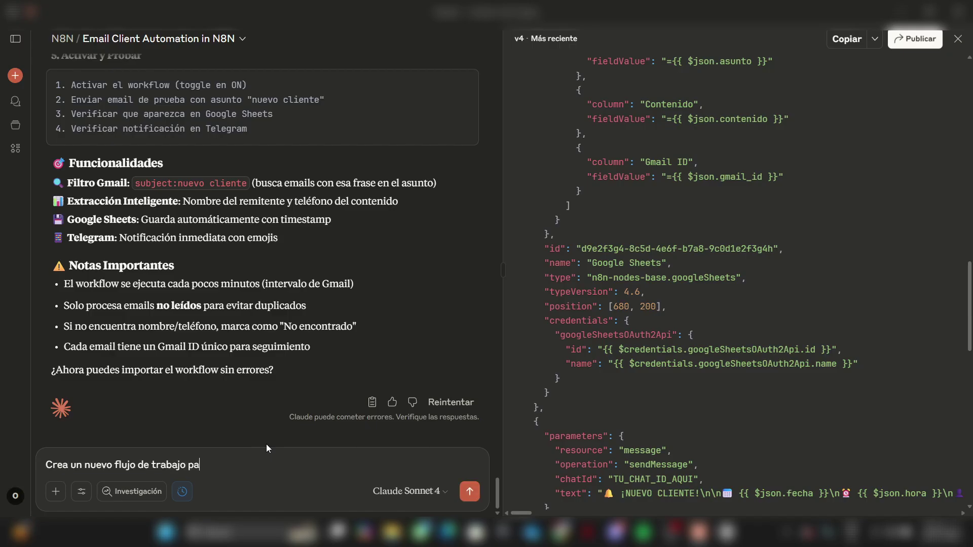
type("ra n8n")
key("ctrl+v")
key("Return")
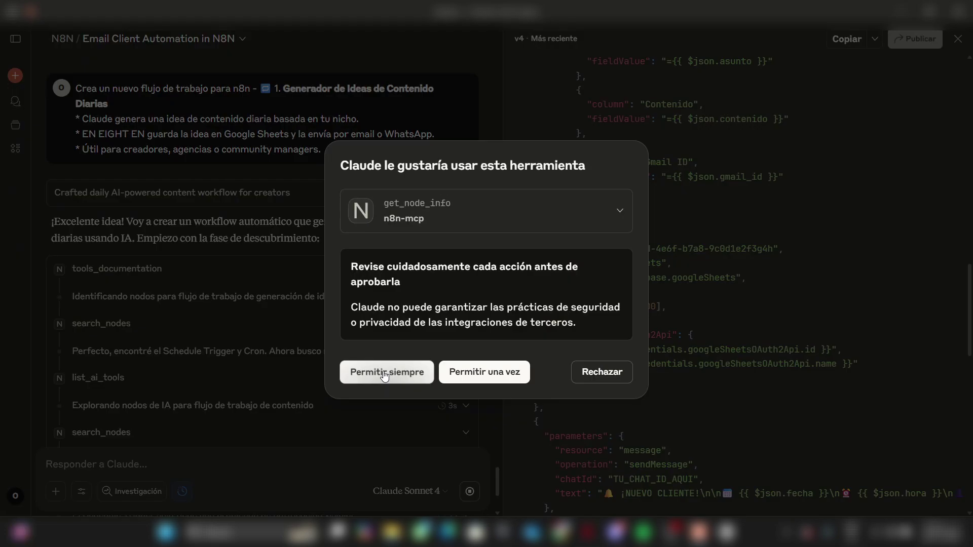
left_click(384, 374)
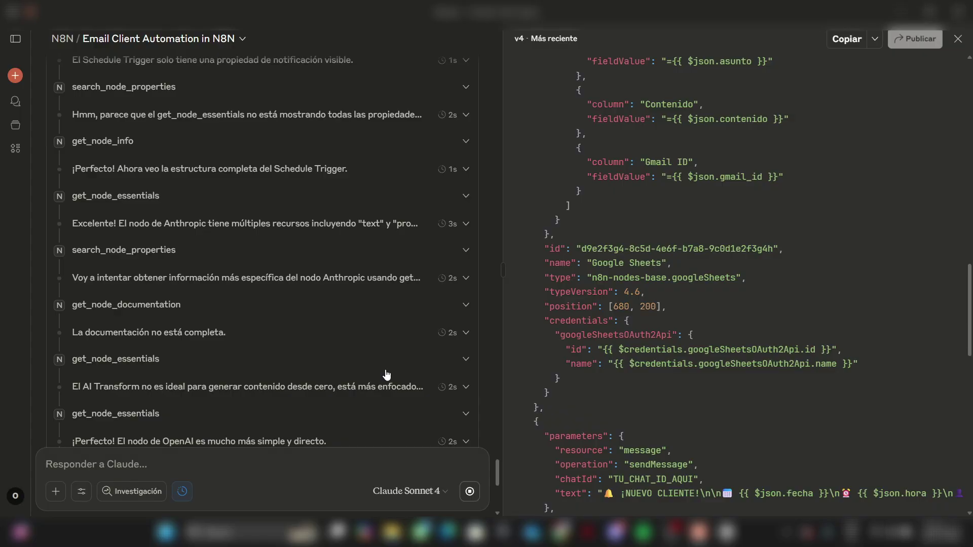
- Copy the generated GPT-4 workflow JSON from Claude's artifact
left_click(843, 42)
left_click(537, 538)
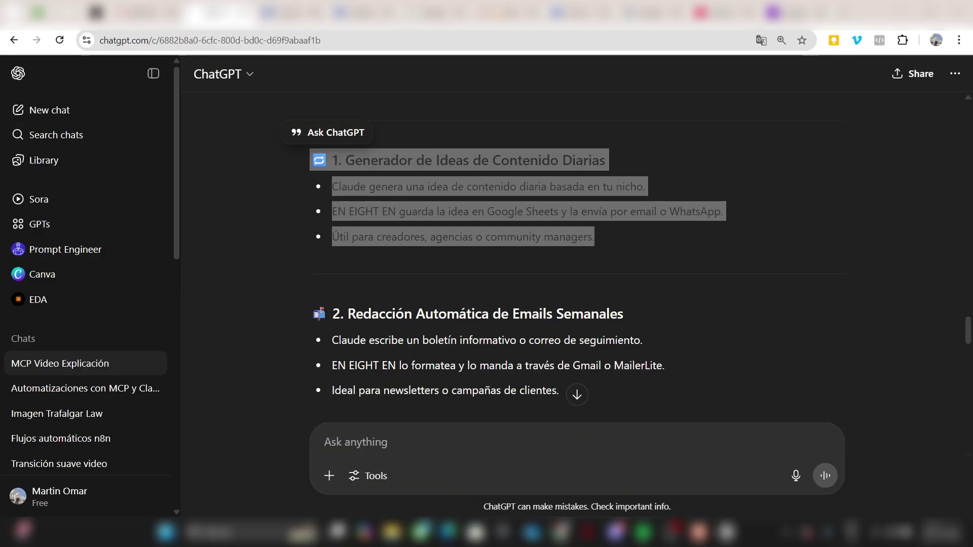
key("alt+Tab")
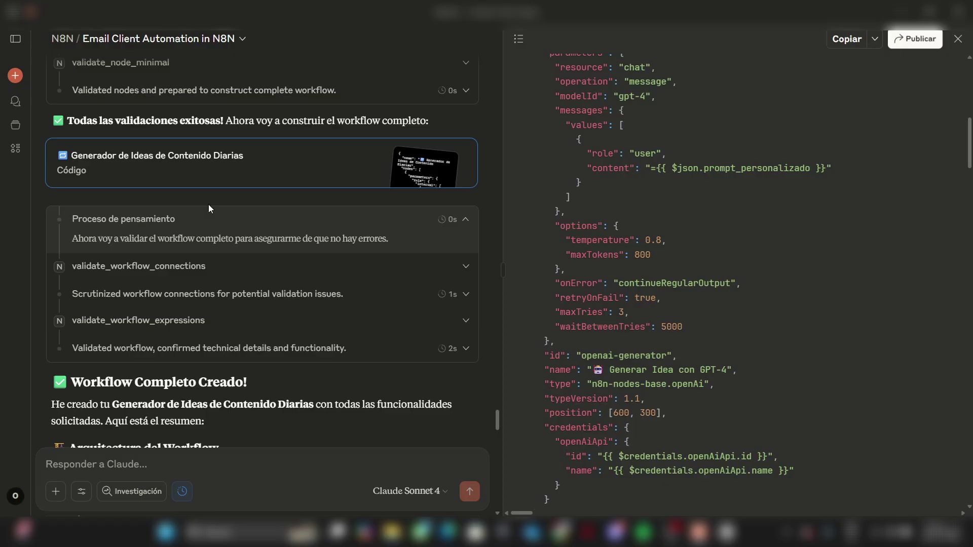
- Paste the seven-node workflow, Trigger Diario 9AM to Sheets, Email and WhatsApp, into My workflow 8 and save
left_click(833, 39)
left_click(553, 538)
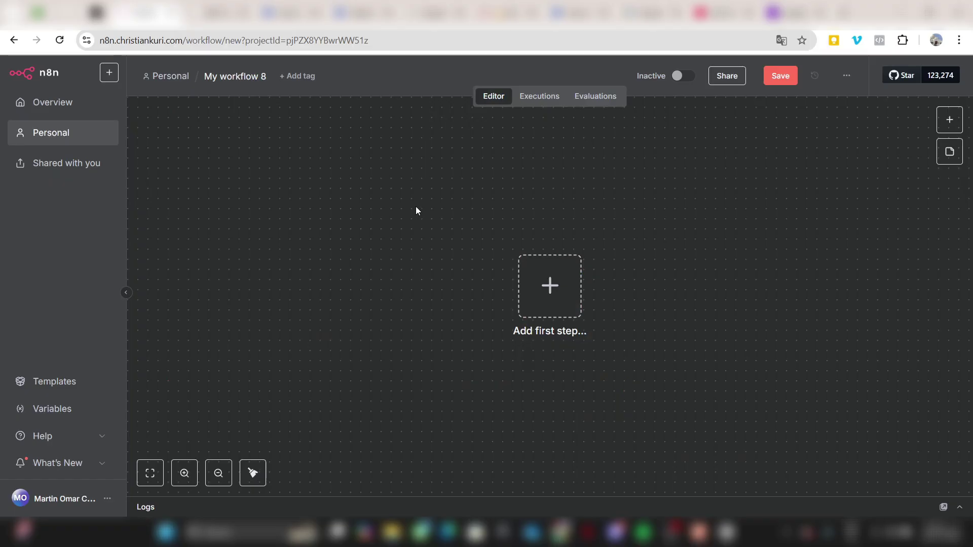
key("ctrl+v")
mouse_move(315, 220)
left_mouse_down()
mouse_move(630, 159)
mouse_move(738, 163)
mouse_move(665, 183)
left_mouse_up()
left_click(793, 74)
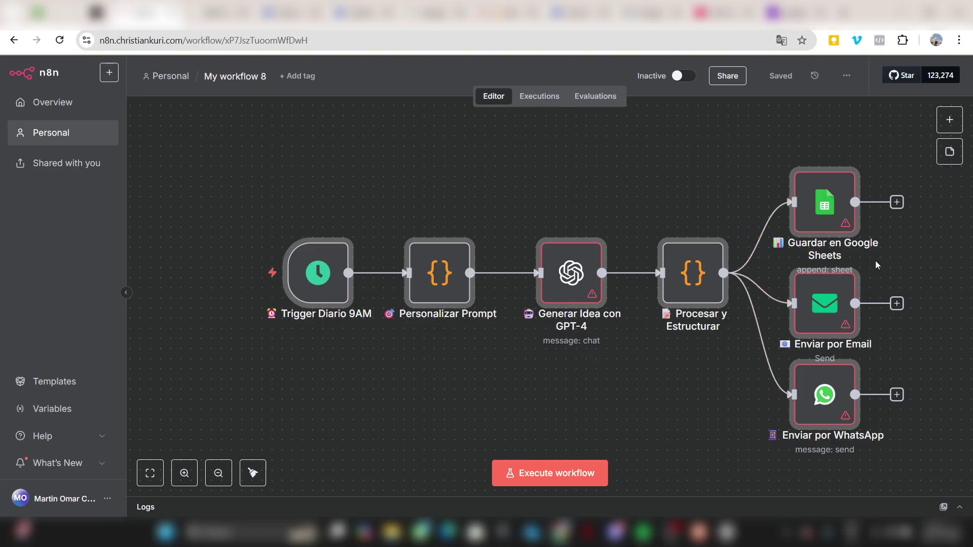
left_click(287, 196)
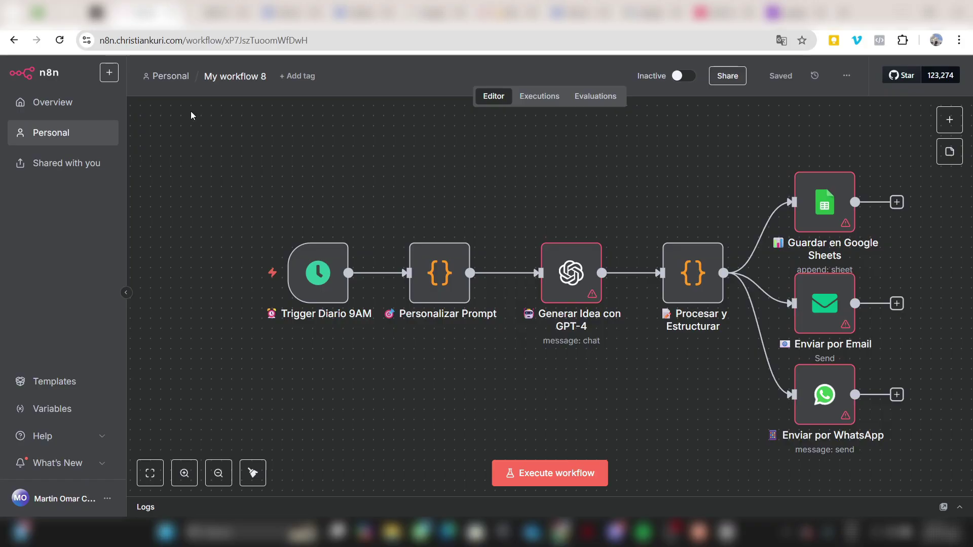
mouse_move(296, 245)
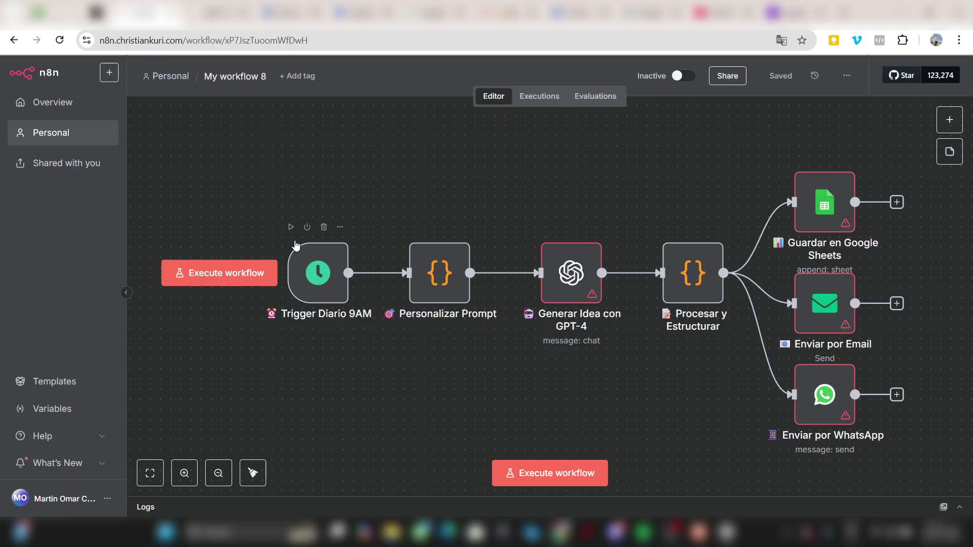
- Scroll through ChatGPT's remaining automation ideas 2 to 9
key("ctrl+Tab")
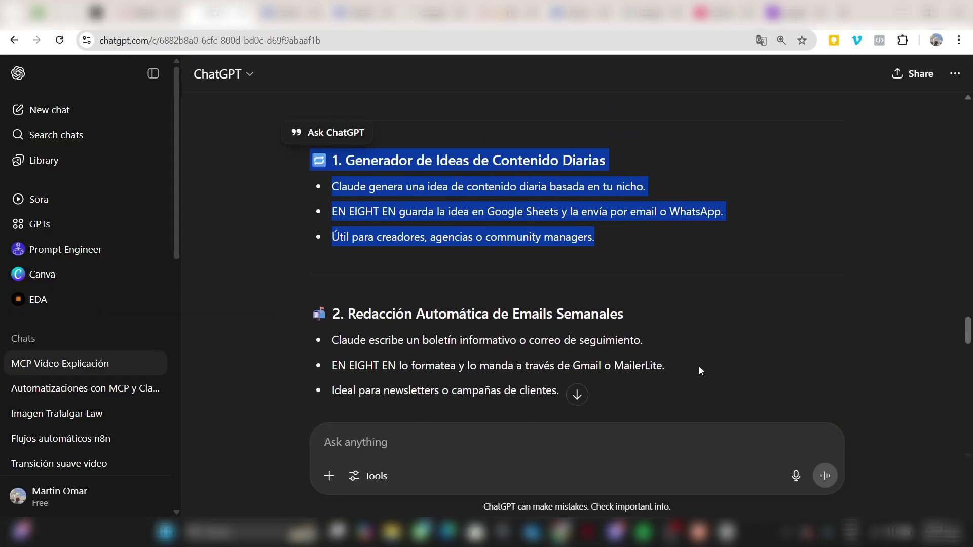
scroll(699, 370, "down", 4)
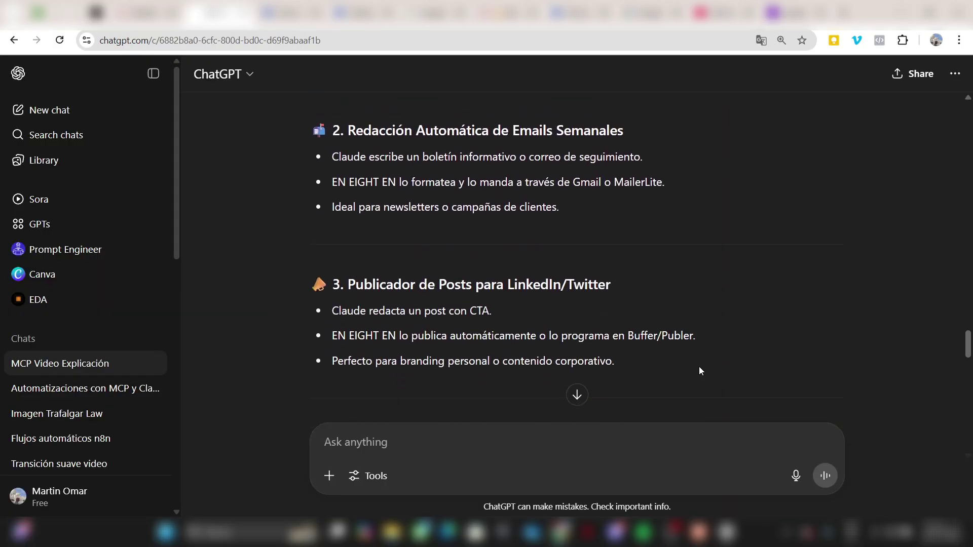
scroll(699, 371, "down", 3)
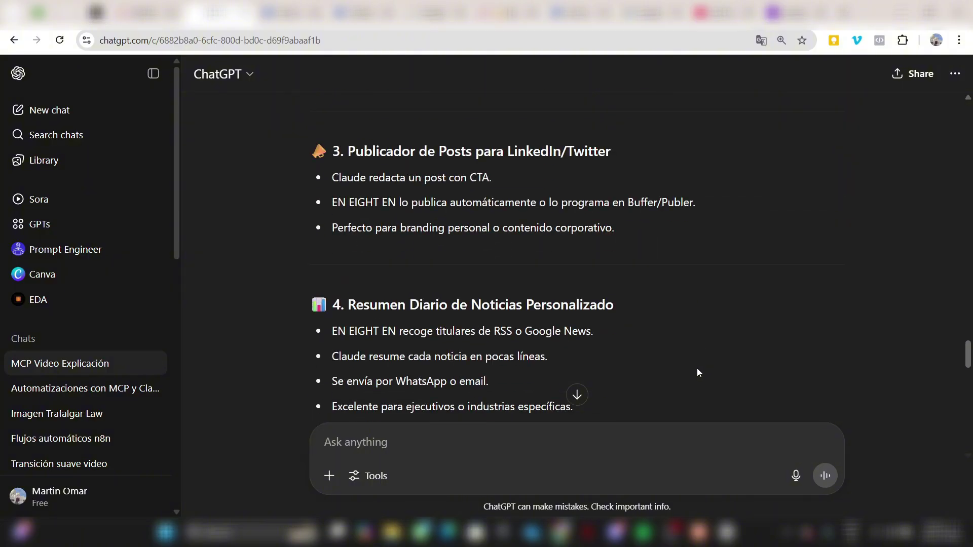
scroll(697, 371, "down", 3)
scroll(697, 371, "down", 1)
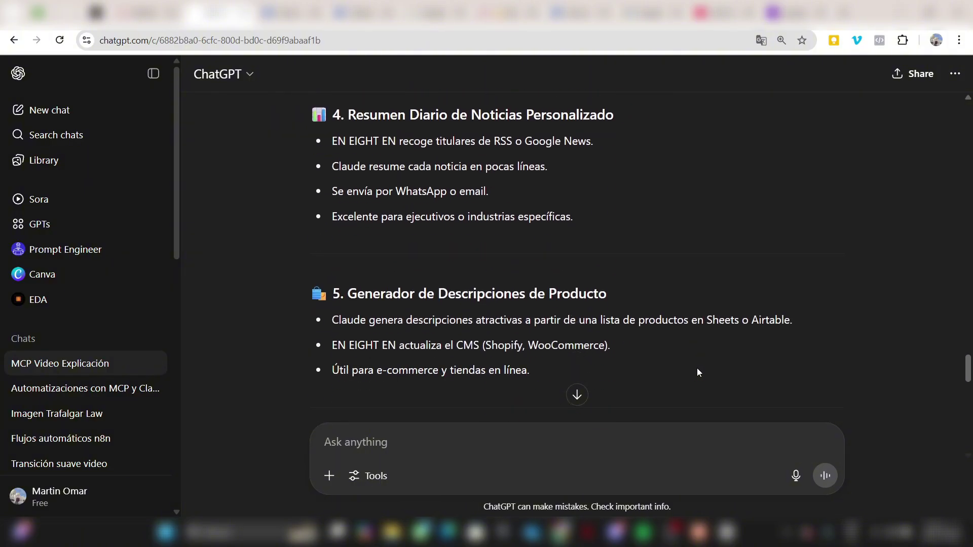
scroll(697, 368, "down", 1)
scroll(698, 363, "down", 4)
scroll(699, 357, "up", 1)
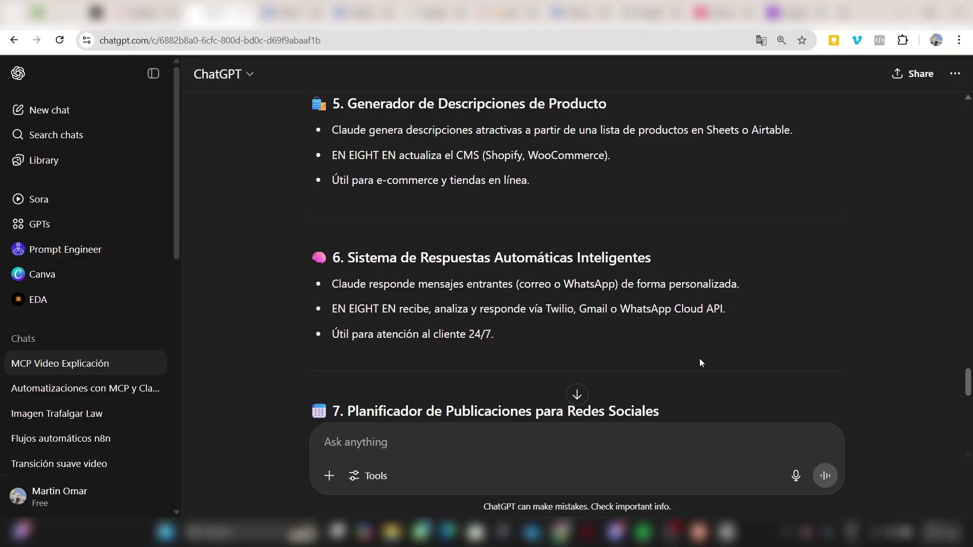
scroll(693, 361, "down", 6)
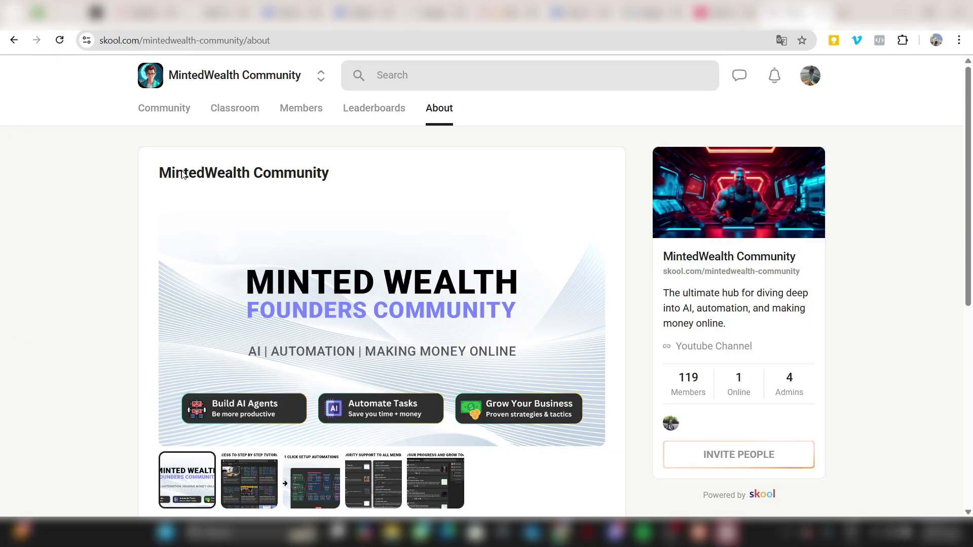
left_click(236, 118)
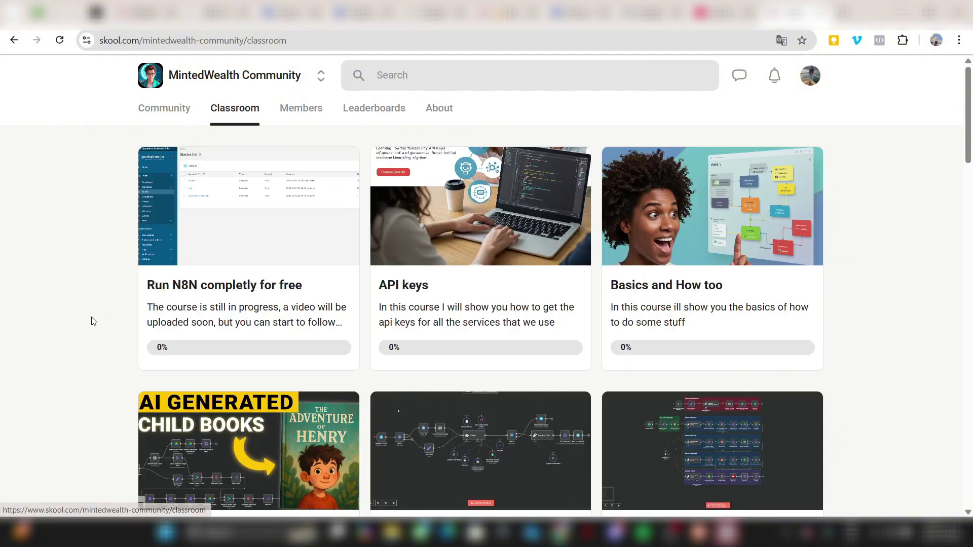
scroll(92, 320, "down", 1)
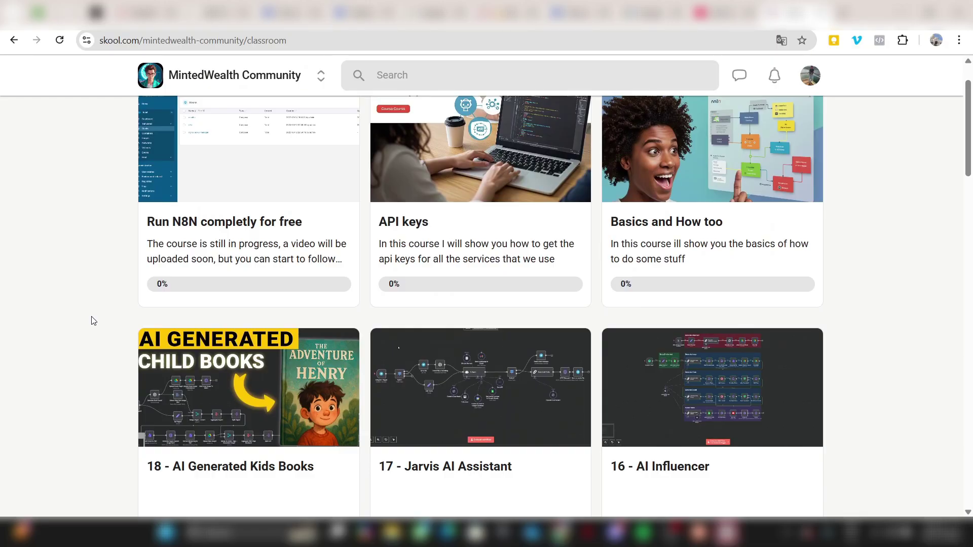
scroll(93, 319, "up", 1)
left_click(428, 109)
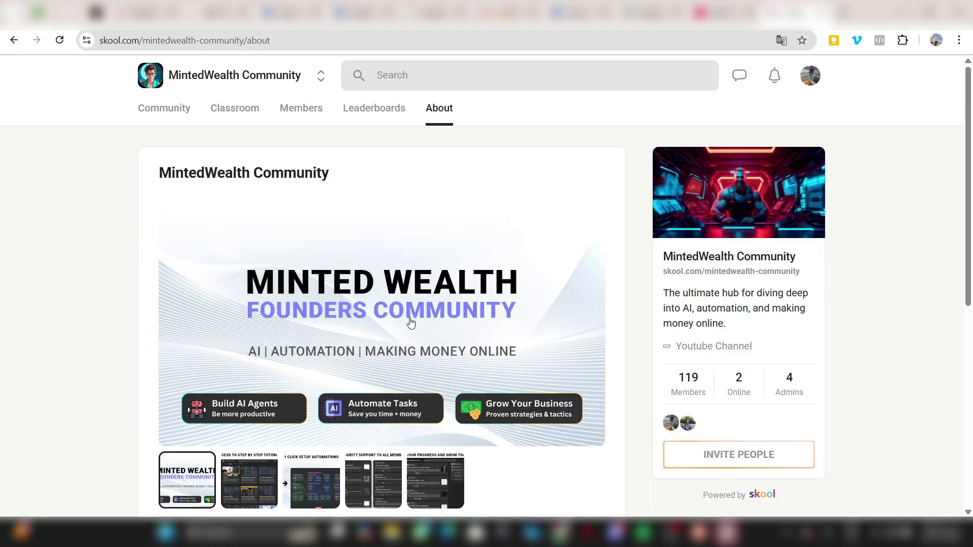